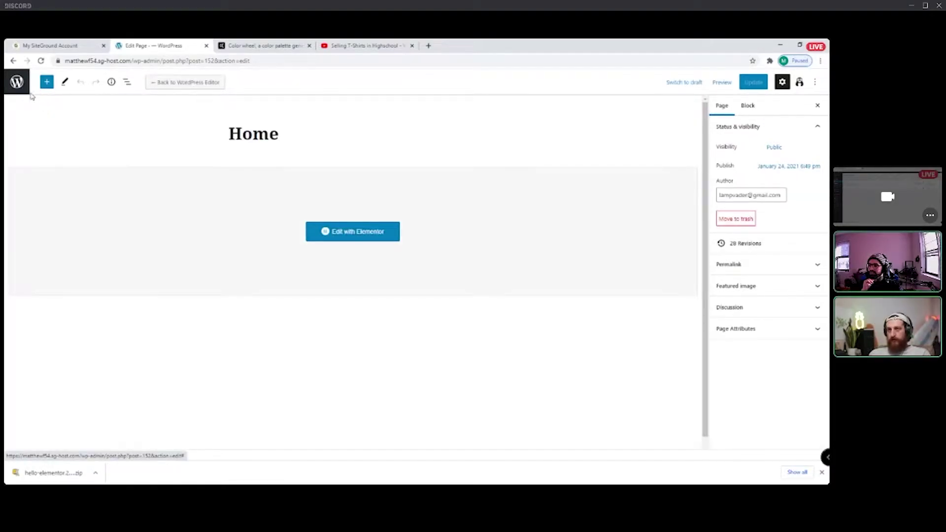
# Go to the Pages list and open the Home page in Elementor.
pyautogui.click(24, 89)
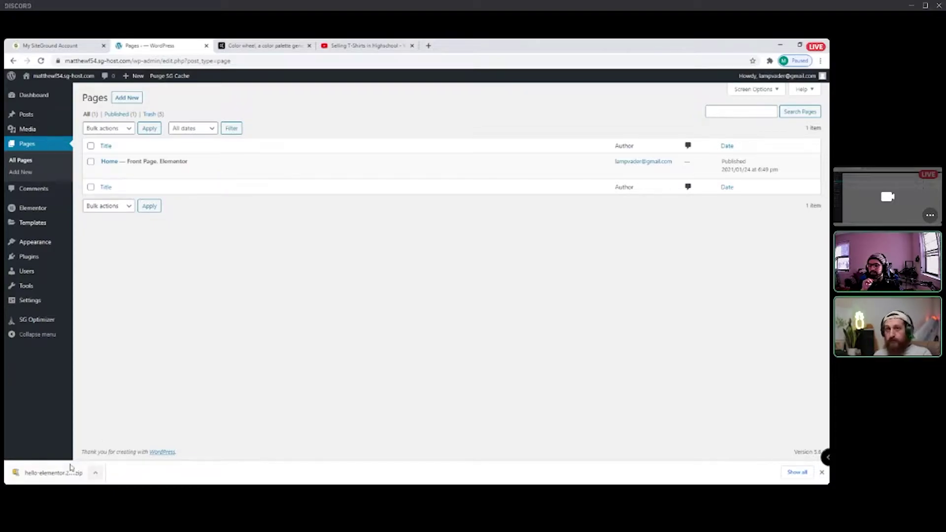
pyautogui.click(822, 473)
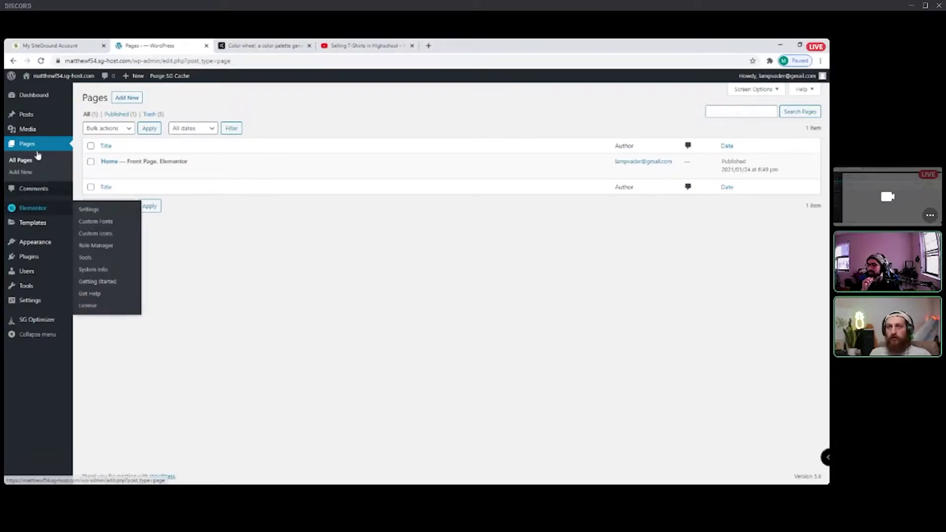
pyautogui.moveTo(214, 176)
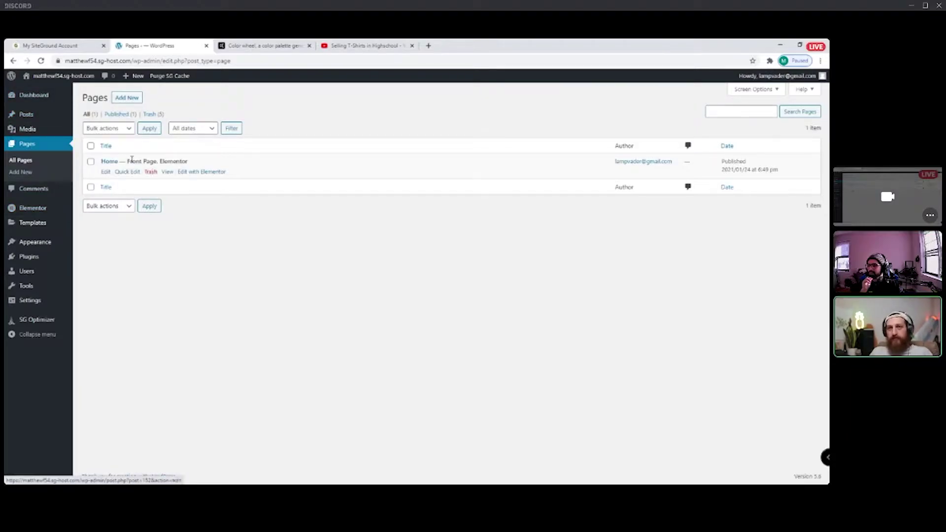
pyautogui.click(214, 173)
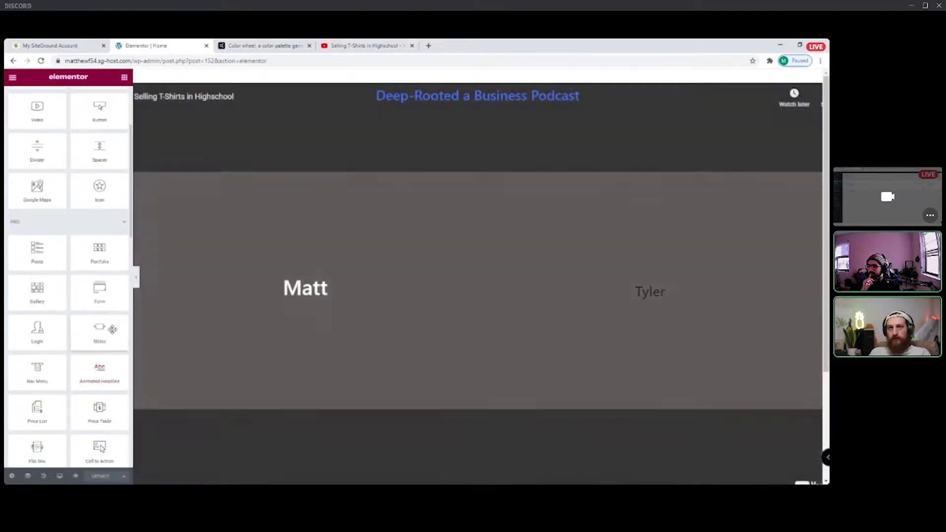
# Go to the Theme Builder from Elementor's main menu.
pyautogui.scroll(3, 92, 369)
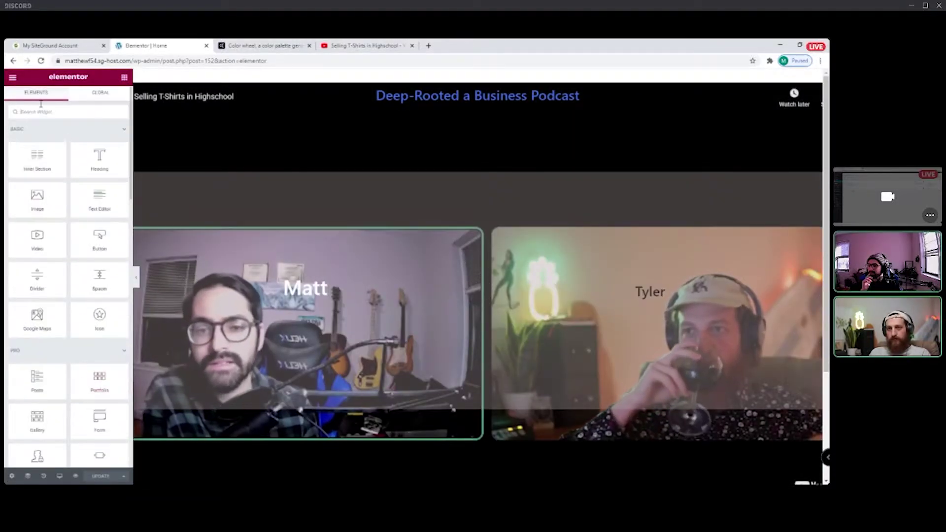
pyautogui.click(9, 79)
pyautogui.click(40, 131)
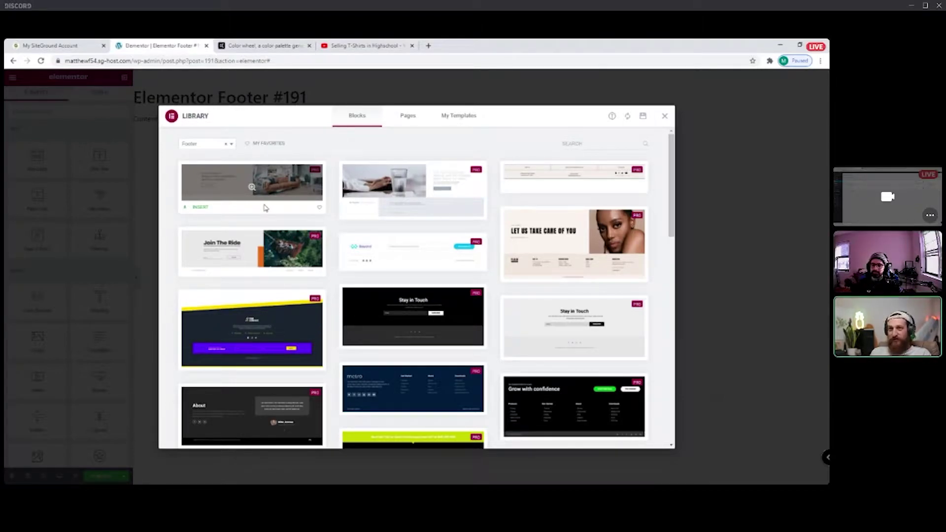
pyautogui.scroll(-2, 287, 247)
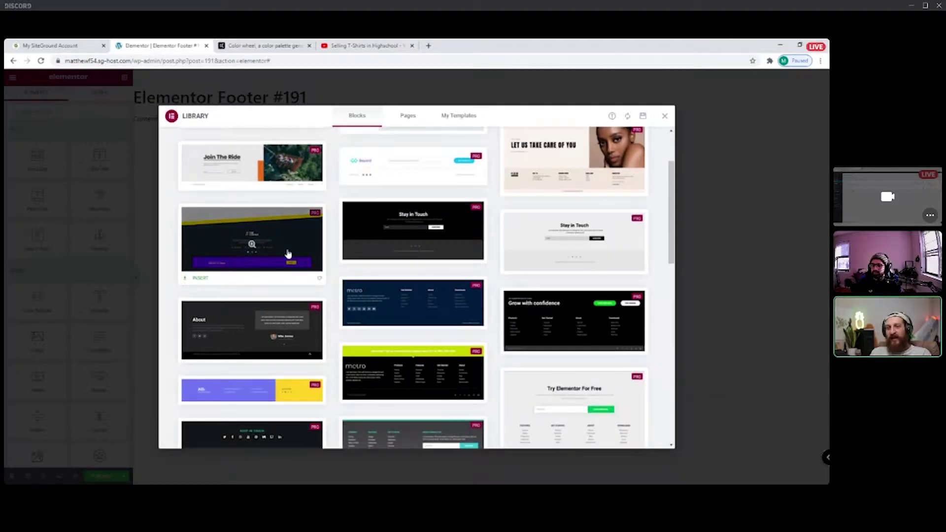
pyautogui.scroll(-1, 289, 252)
pyautogui.scroll(-4, 288, 252)
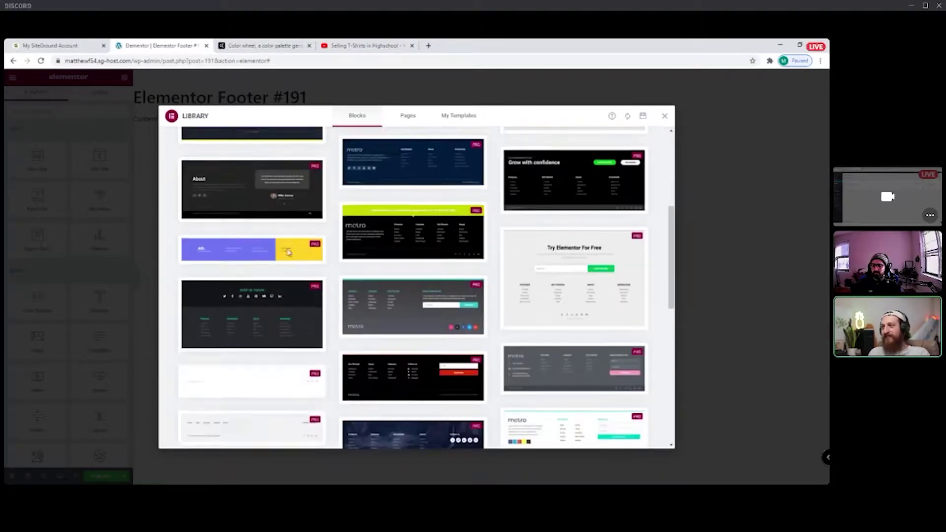
pyautogui.scroll(-2, 289, 253)
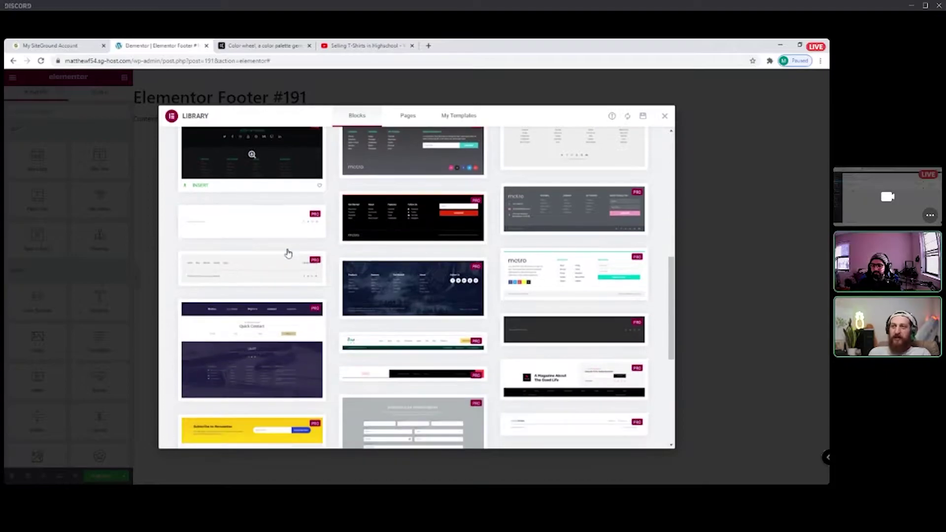
pyautogui.scroll(-3, 288, 253)
pyautogui.scroll(-3, 288, 253)
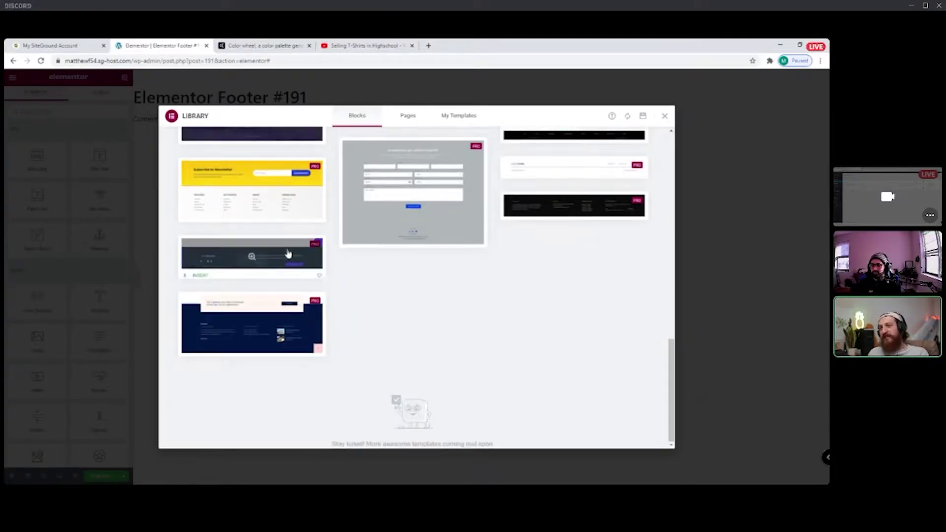
pyautogui.scroll(-6, 343, 355)
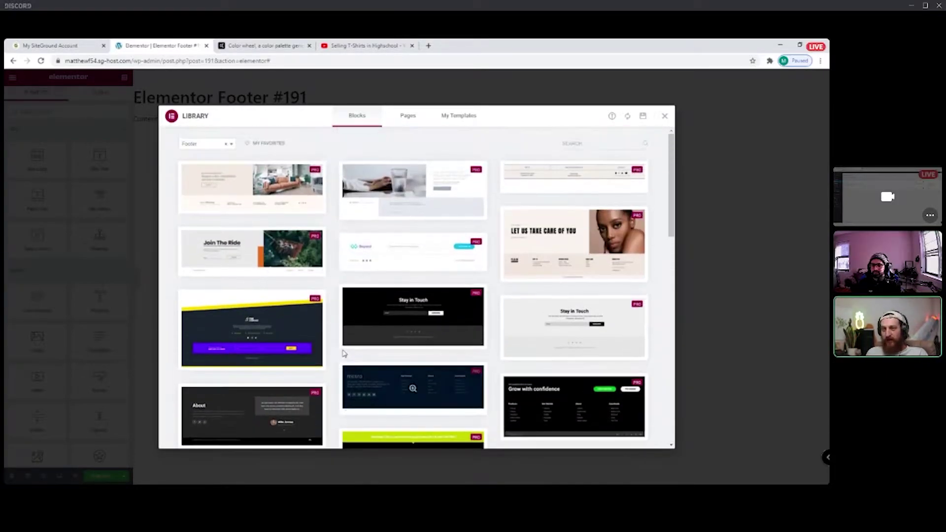
pyautogui.scroll(-2, 342, 352)
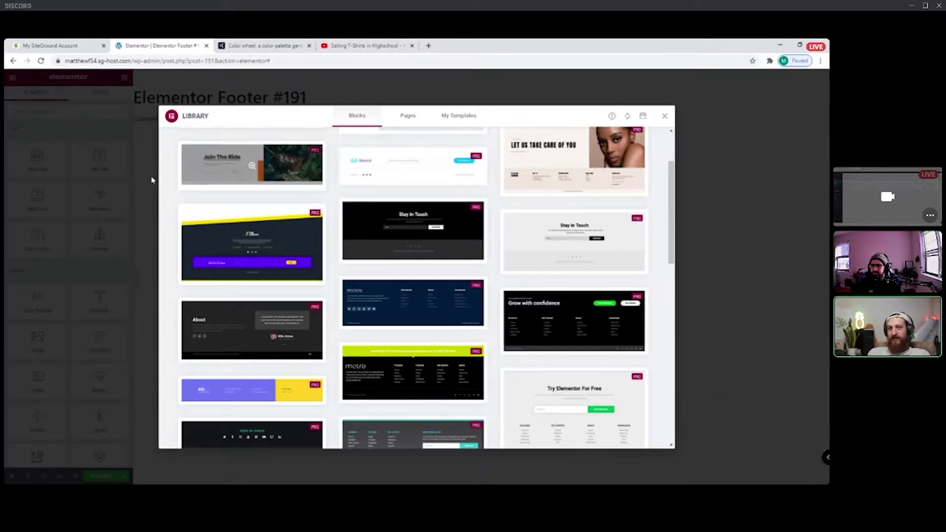
# Insert the Join The Ride footer block, connecting the site to Elementor's template library.
pyautogui.click(206, 184)
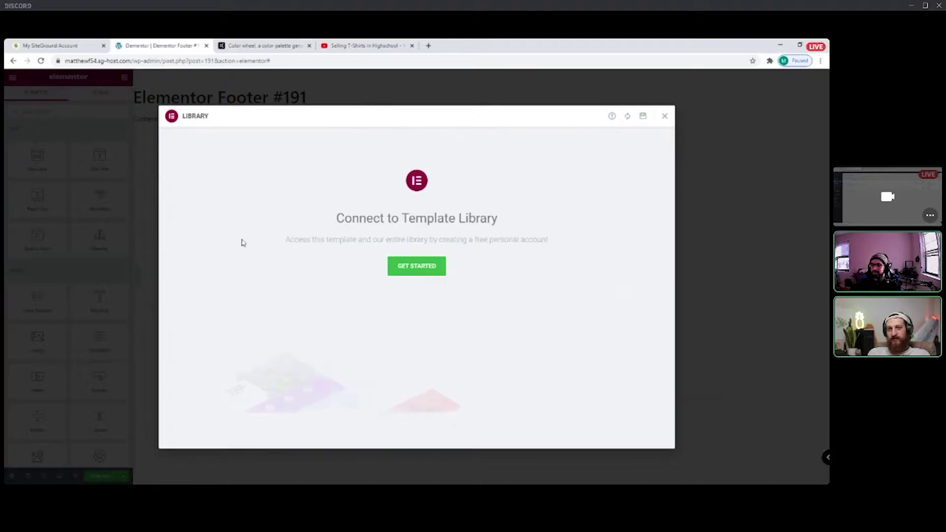
pyautogui.click(414, 272)
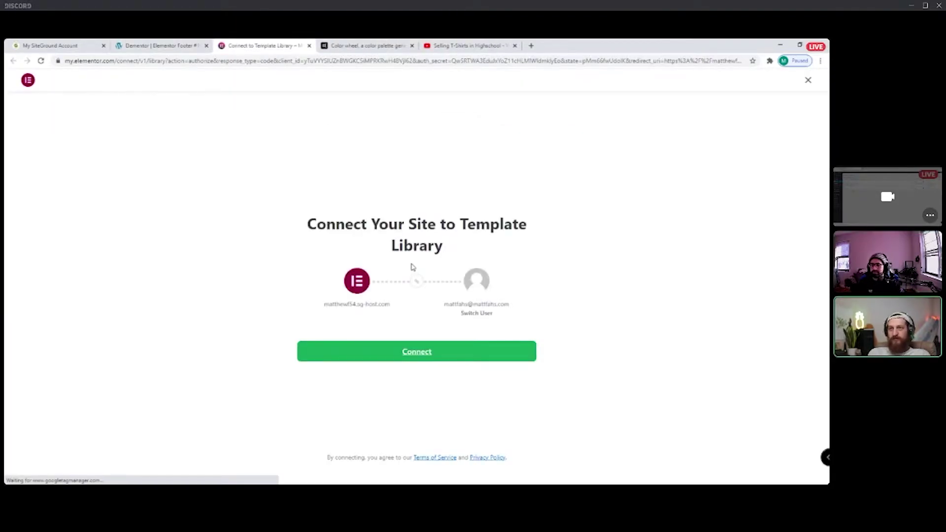
pyautogui.click(416, 352)
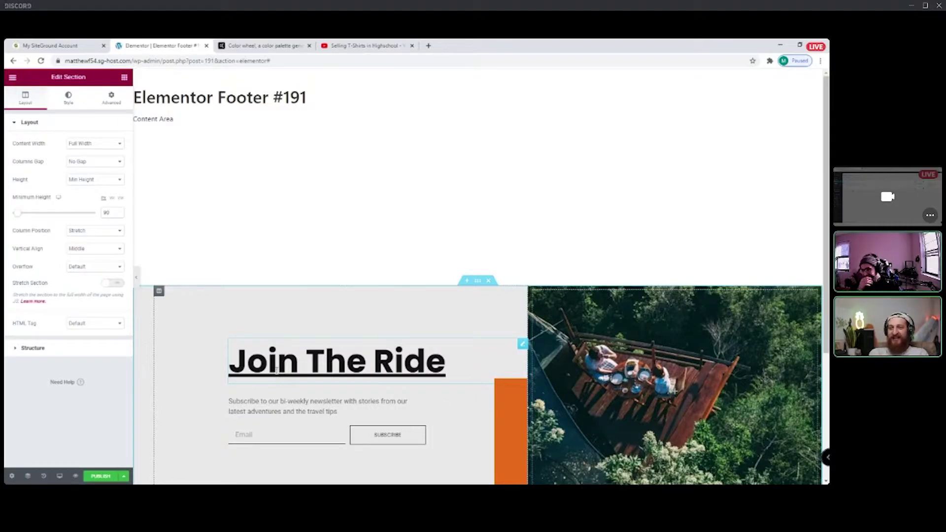
# Retype the footer heading 'Join The Ride' as 'Follow the Podcast'.
pyautogui.scroll(-4, 276, 375)
pyautogui.scroll(2, 314, 394)
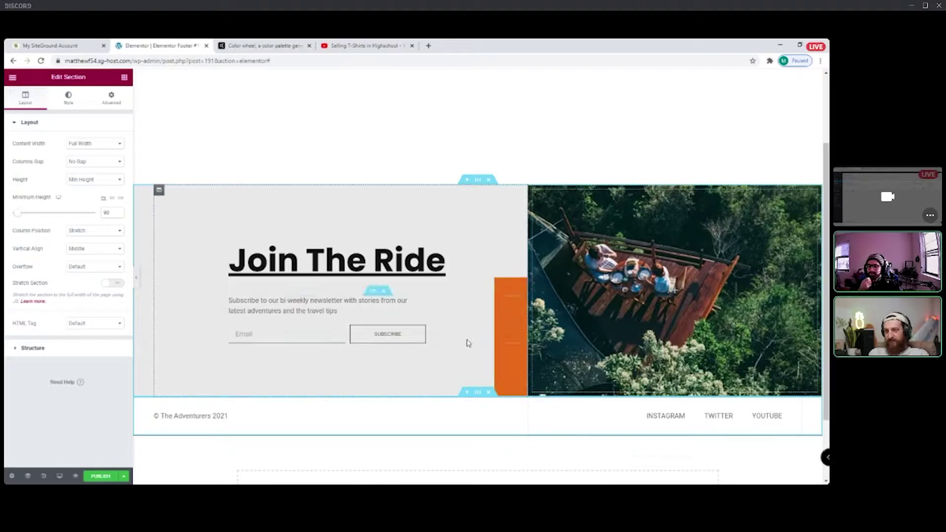
pyautogui.click(306, 258)
pyautogui.moveTo(89, 152); pyautogui.dragTo(6, 152)
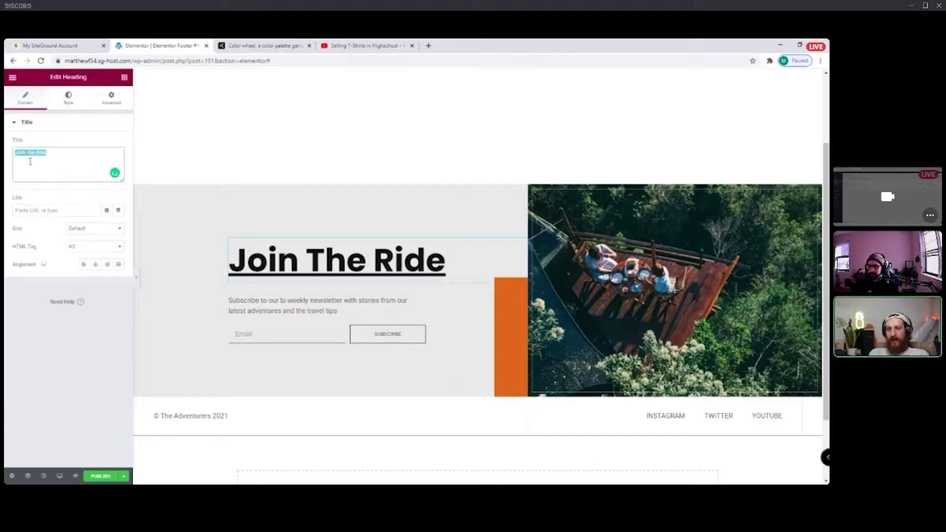
pyautogui.write('Follow to')
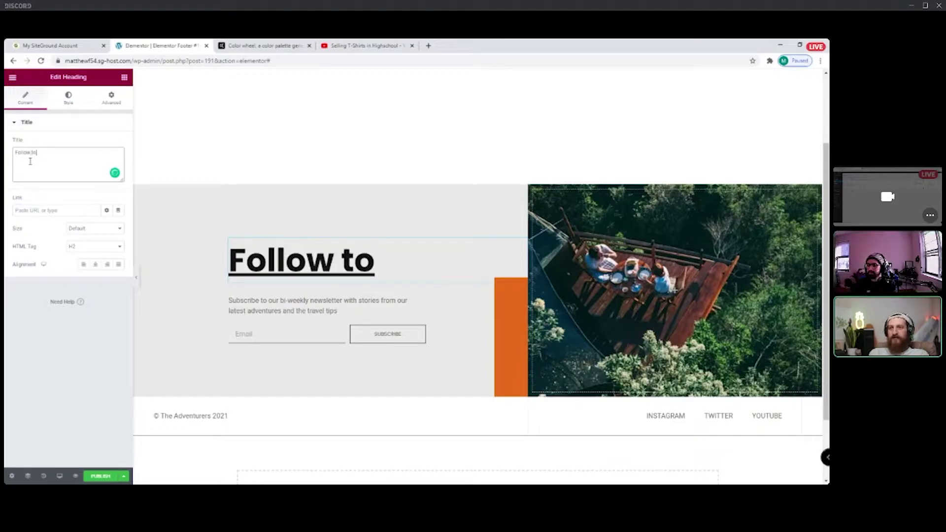
pyautogui.press('BackSpace')
pyautogui.write('he Podcas')
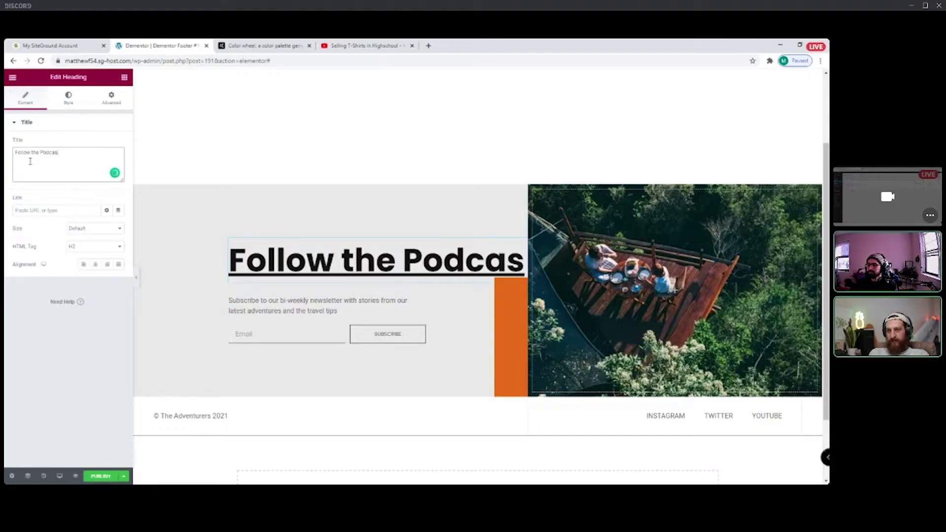
pyautogui.write('t')
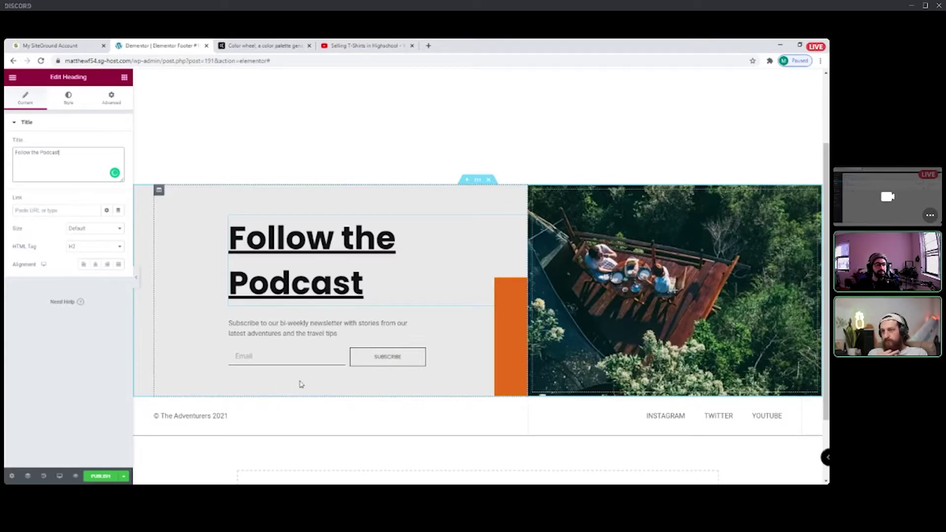
# In the subscribe blurb, replace 'newsletter' with 'podcast' and 'travel' with 'business'.
pyautogui.click(278, 331)
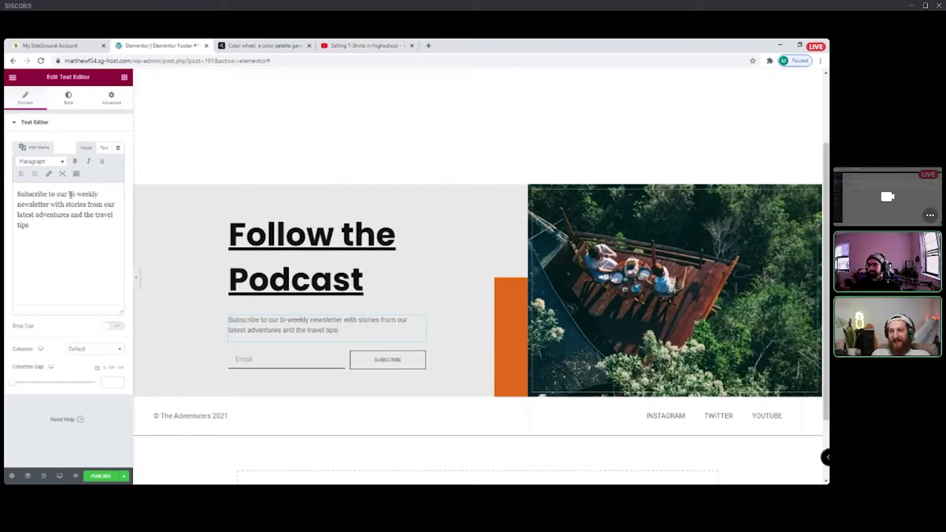
pyautogui.doubleClick(42, 204)
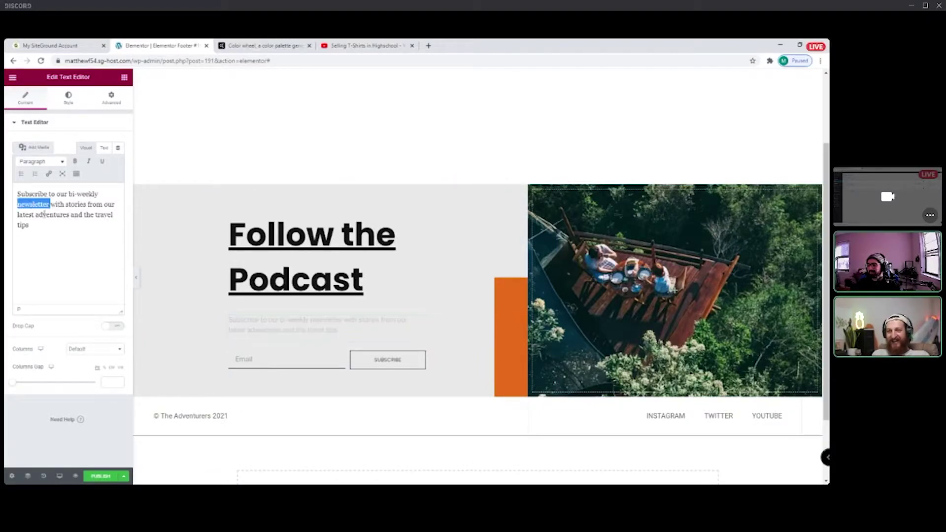
pyautogui.write('podcast')
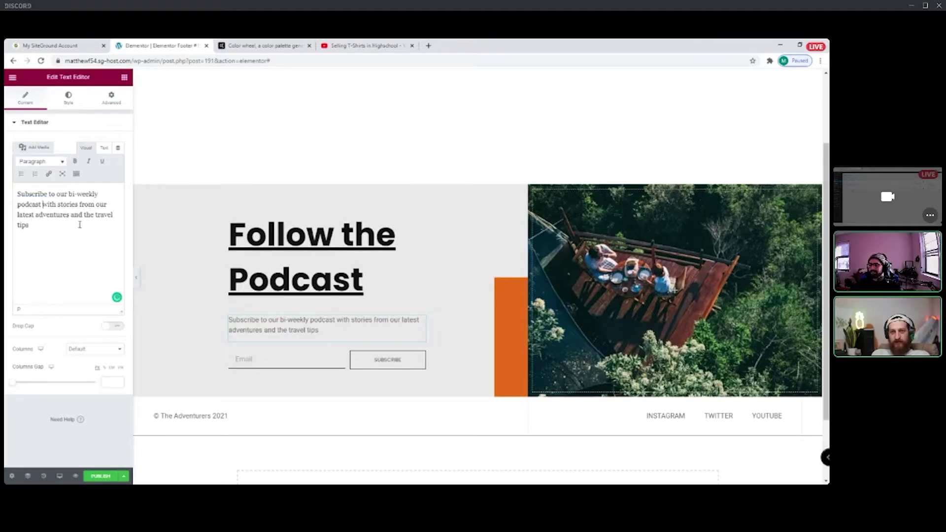
pyautogui.doubleClick(101, 215)
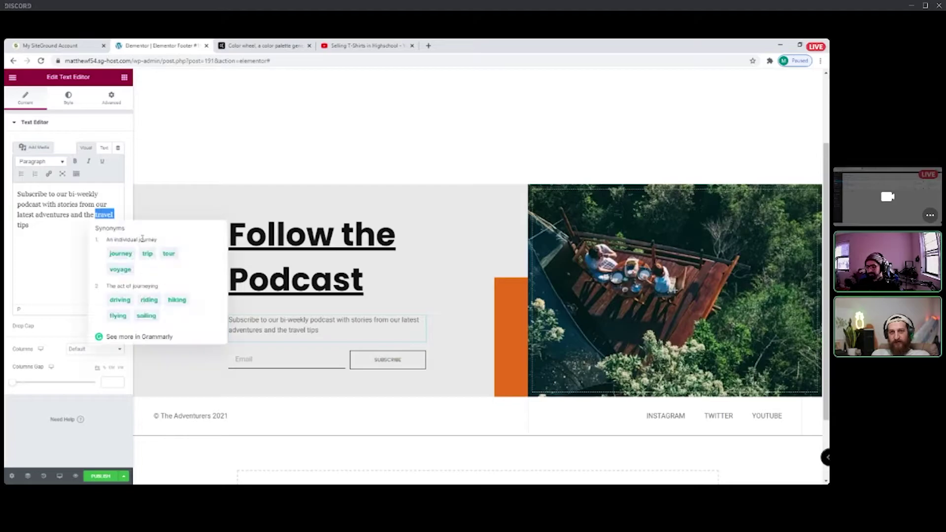
pyautogui.write('business')
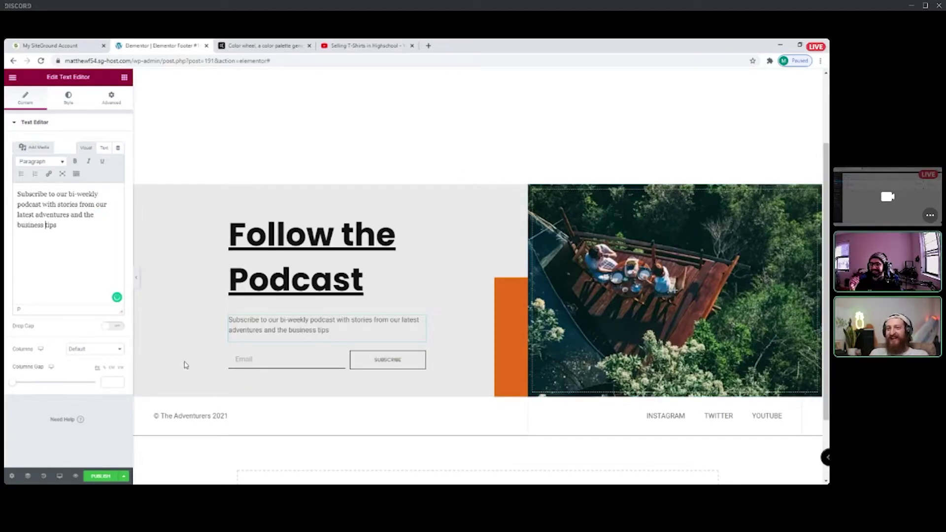
pyautogui.click(197, 416)
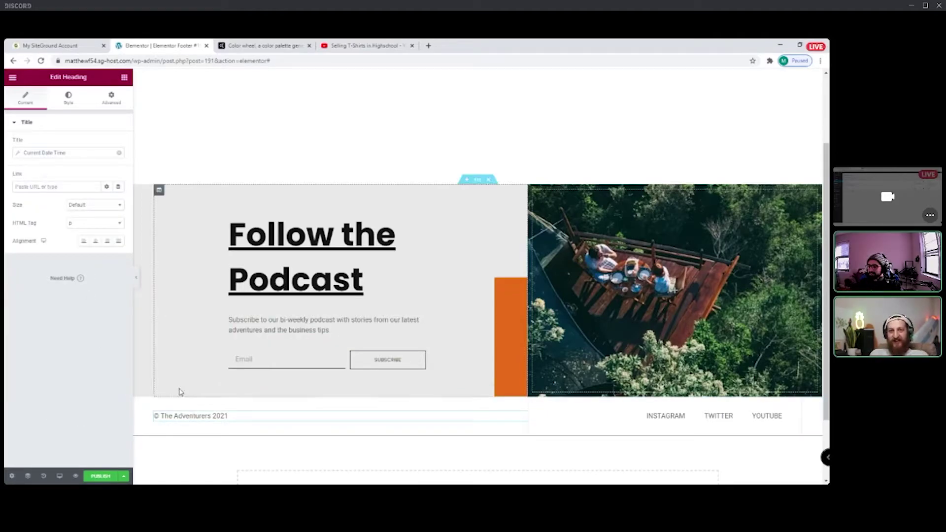
# Remove the dynamic date from the copyright title and type 'deeprooted copyright' instead.
pyautogui.doubleClick(192, 416)
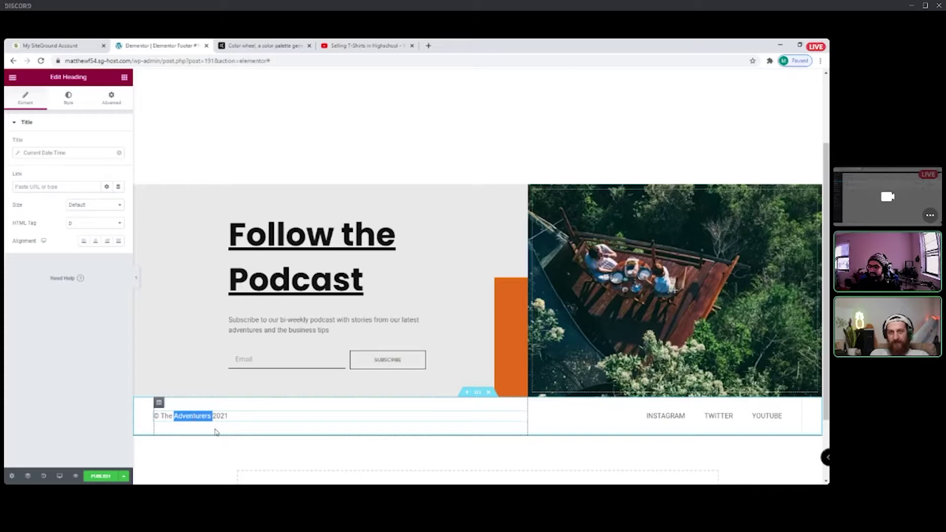
pyautogui.click(241, 460)
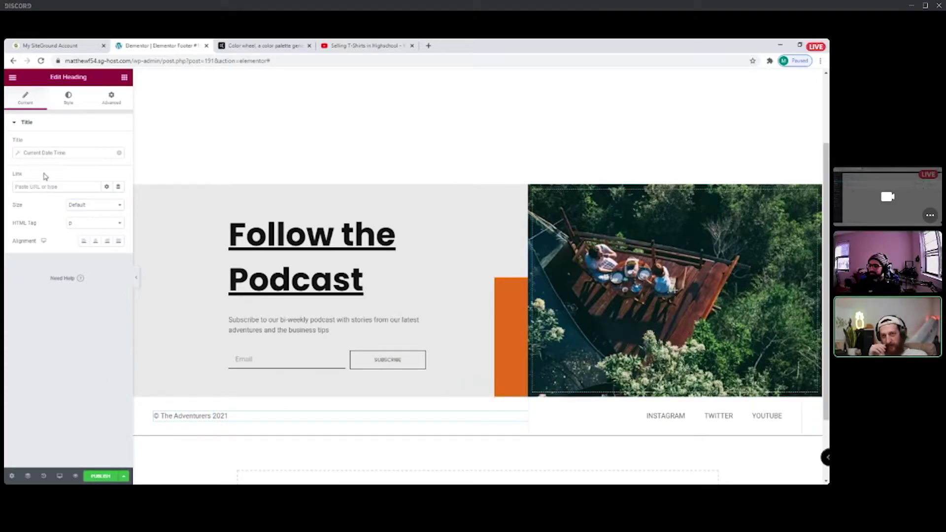
pyautogui.click(118, 154)
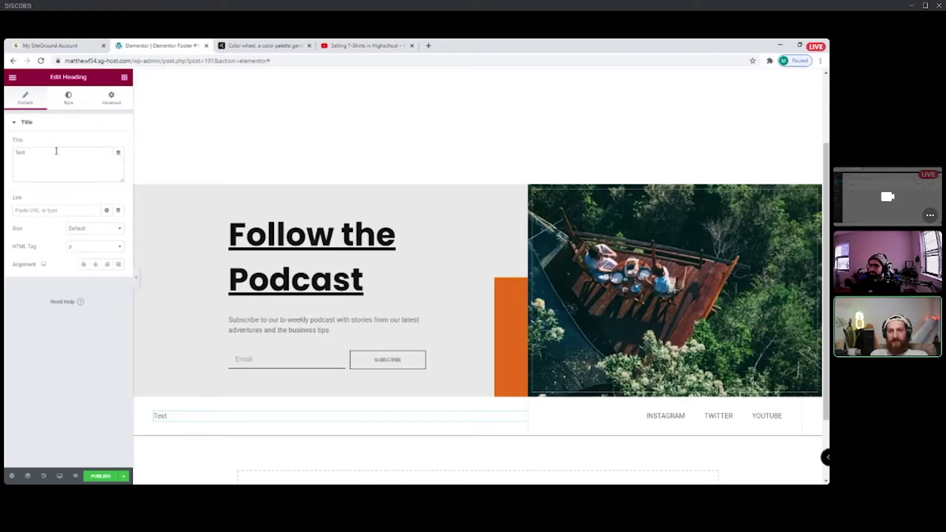
pyautogui.doubleClick(50, 156)
pyautogui.press('Escape')
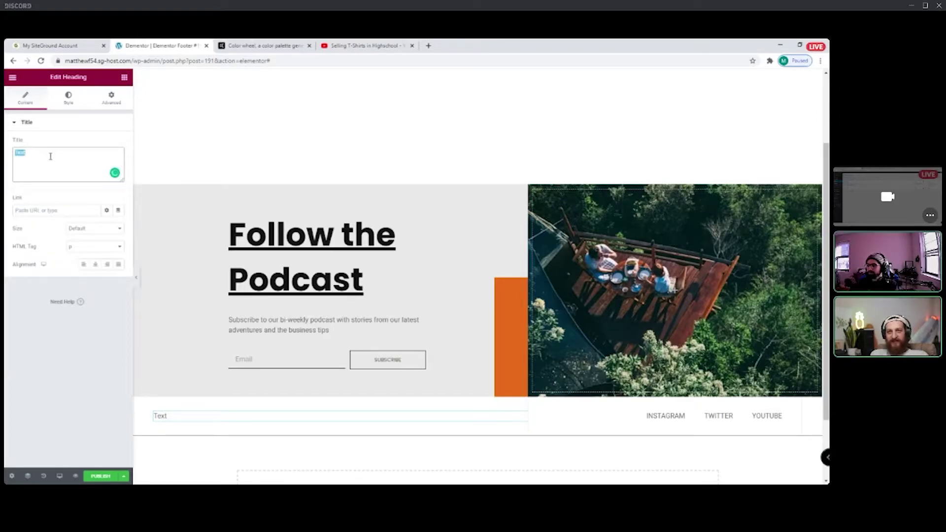
pyautogui.write('dee')
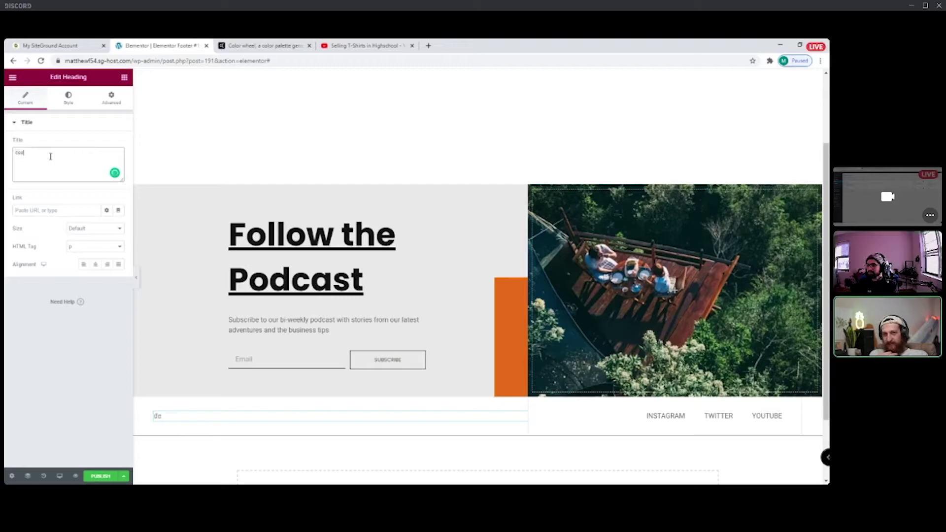
pyautogui.write('prooted c')
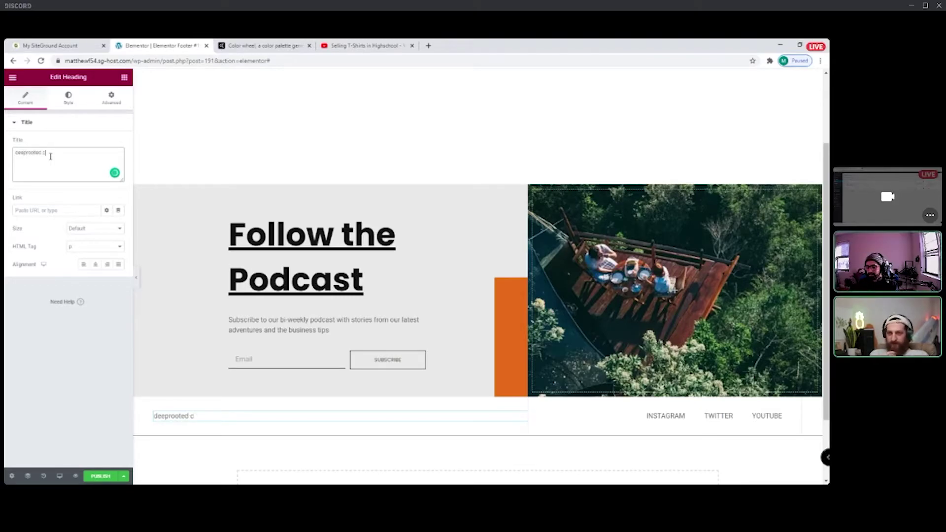
pyautogui.write('opytright')
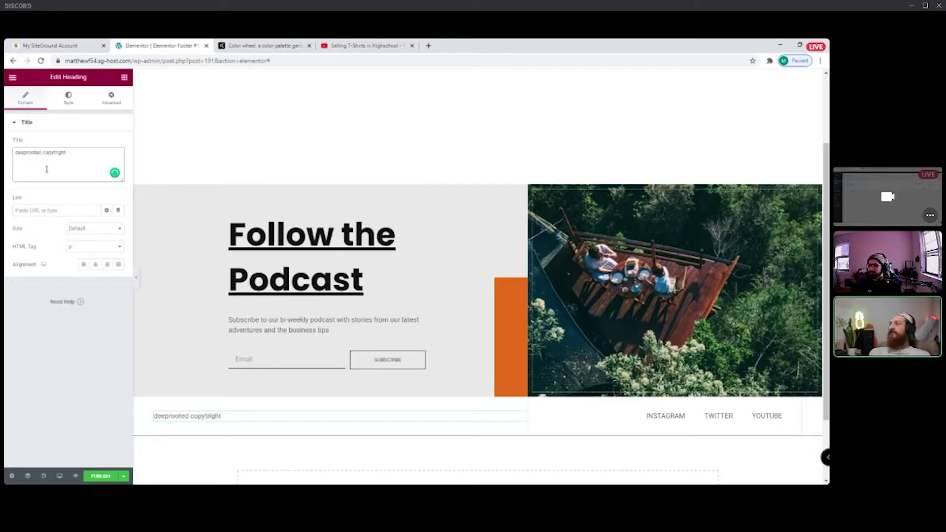
pyautogui.click(64, 398)
pyautogui.rightClick(53, 155)
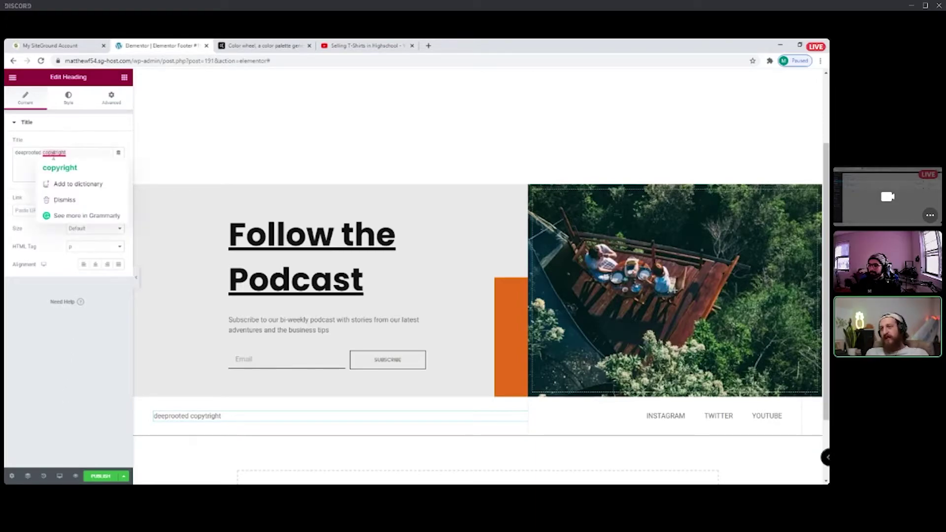
pyautogui.click(59, 164)
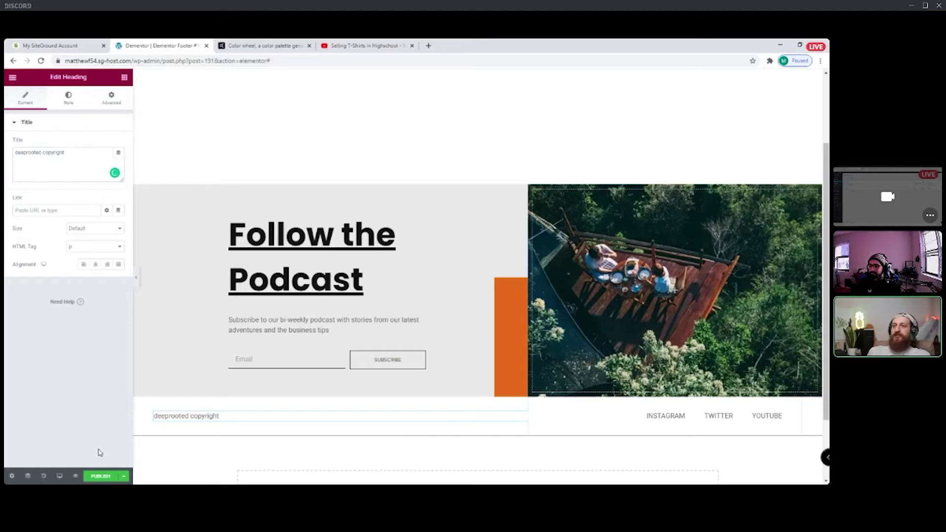
pyautogui.click(43, 152)
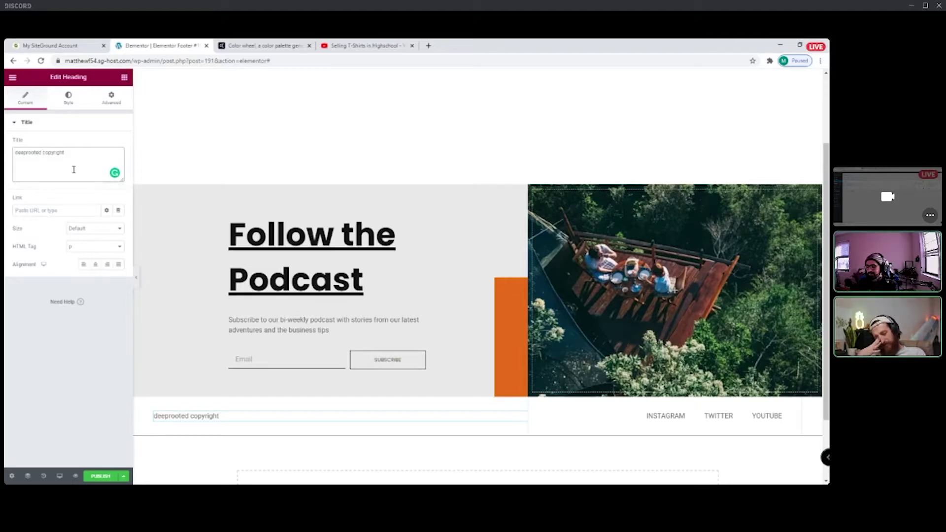
pyautogui.write('@')
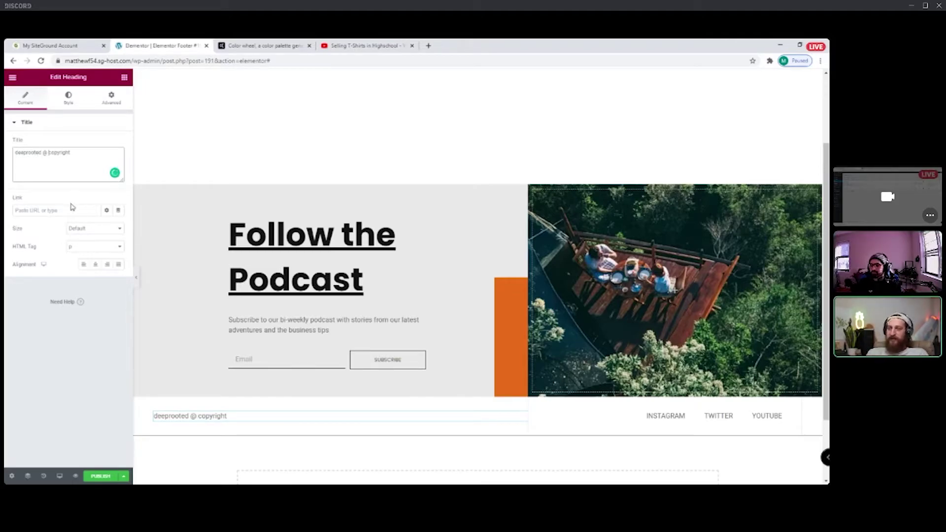
pyautogui.press('BackSpace')
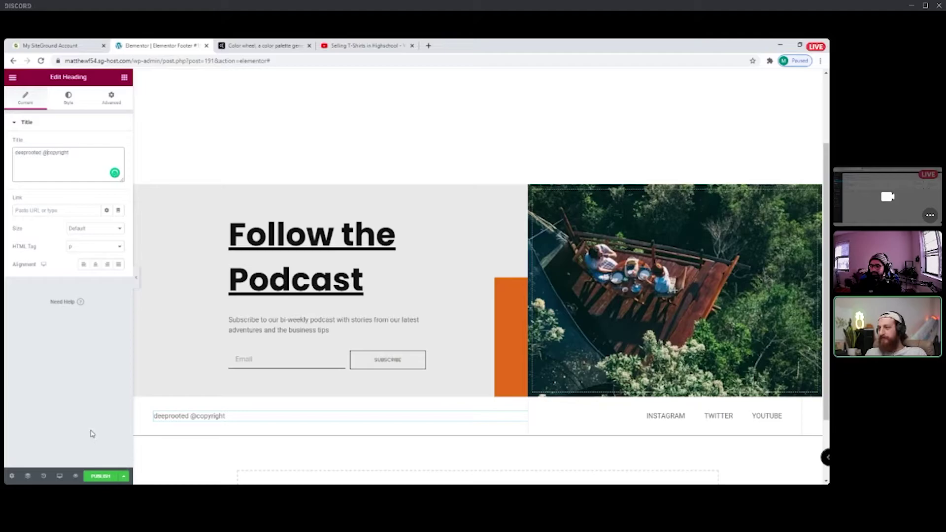
# Publish the footer and change the form's submit button text to 'Follow'.
pyautogui.click(99, 476)
pyautogui.click(640, 449)
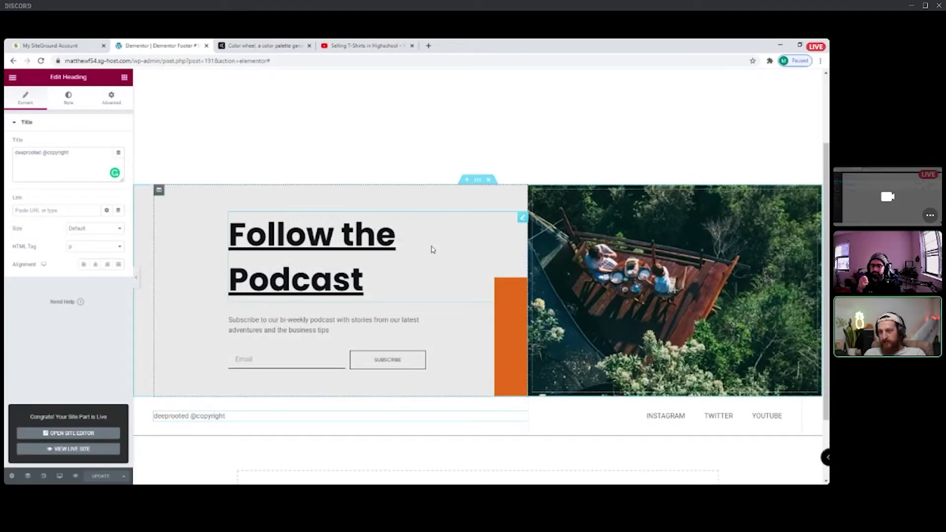
pyautogui.click(391, 360)
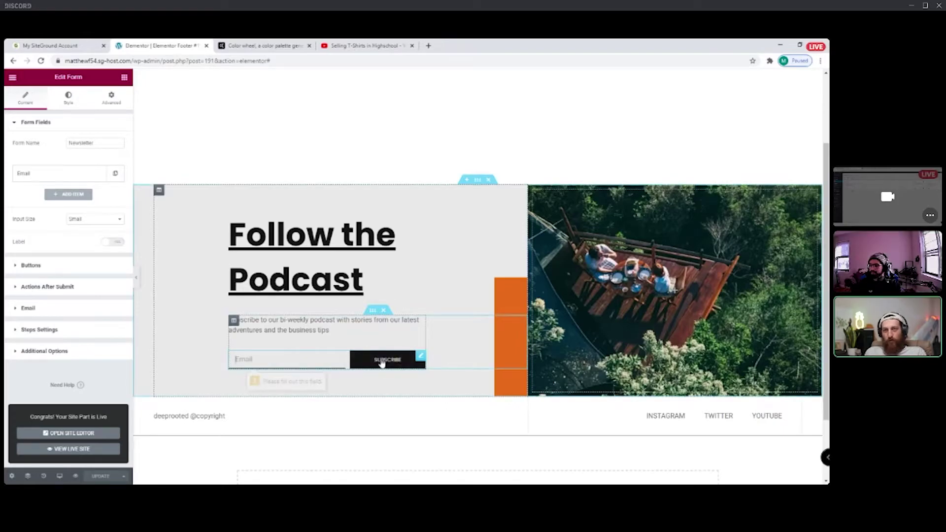
pyautogui.click(58, 265)
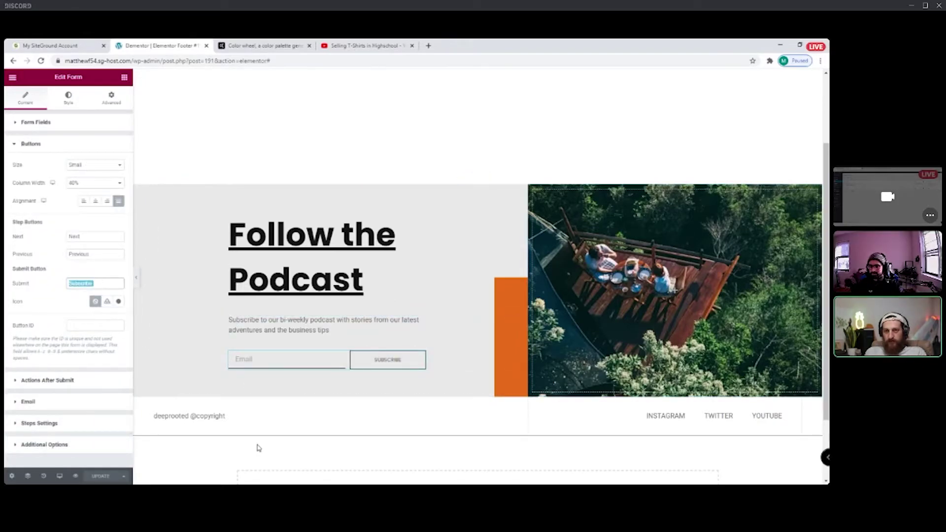
pyautogui.write('Follow')
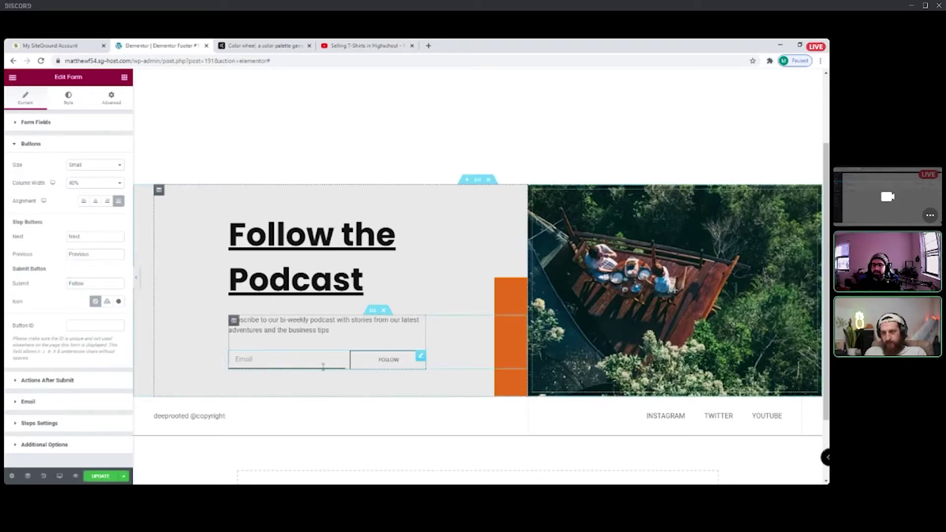
pyautogui.click(520, 324)
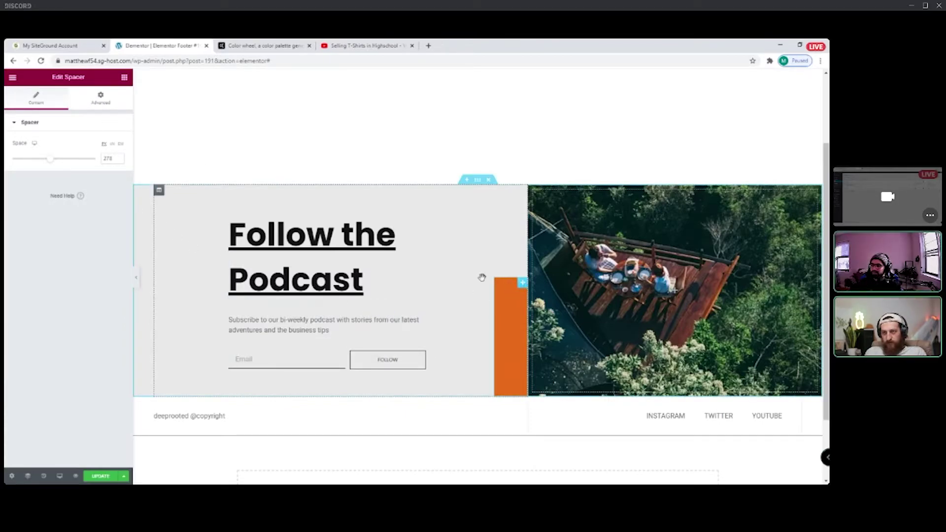
# Set the accent bar's background to the teal global colour instead of orange.
pyautogui.click(99, 97)
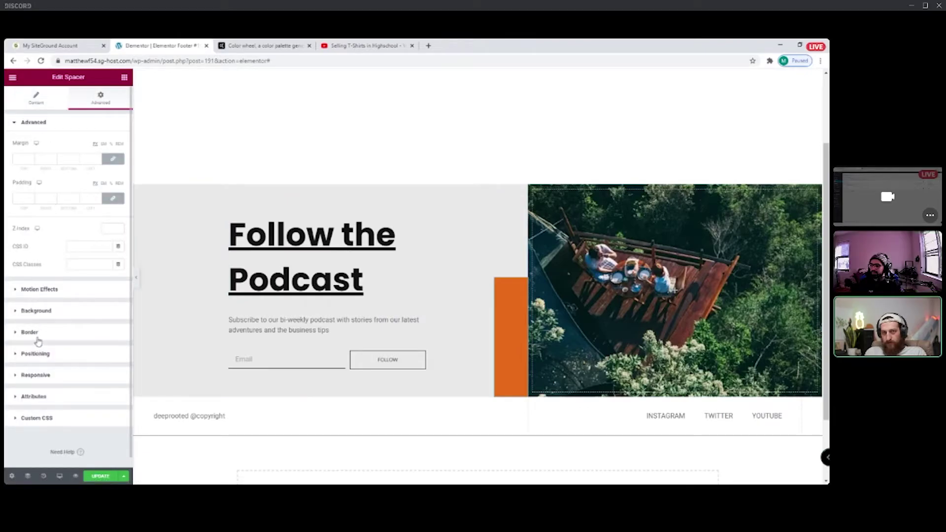
pyautogui.click(39, 312)
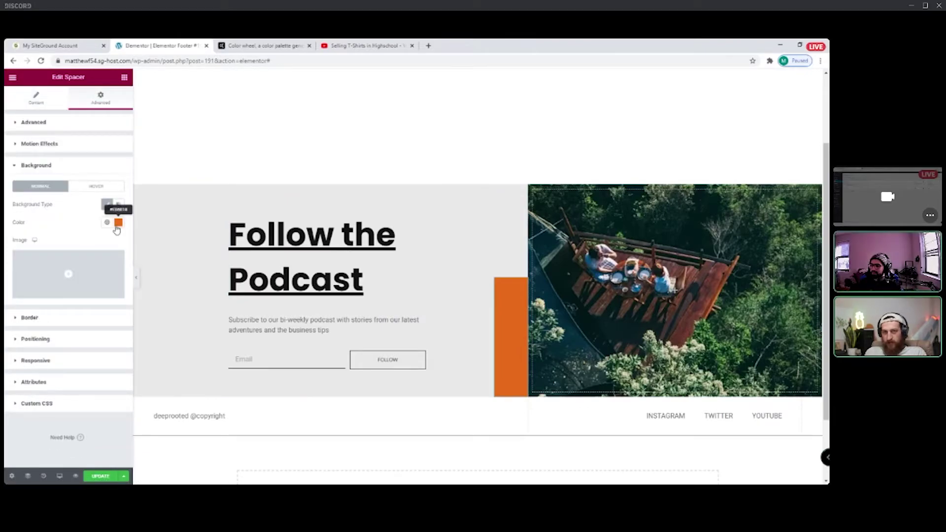
pyautogui.click(107, 222)
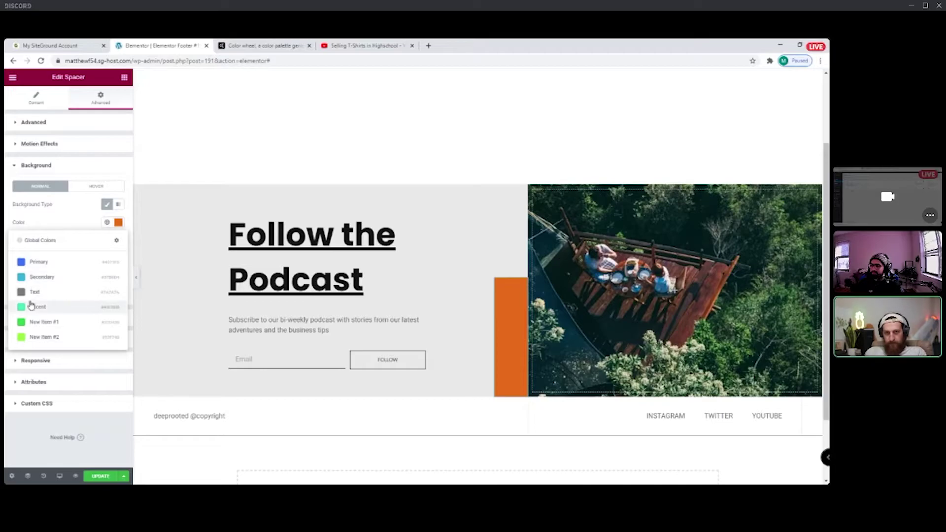
pyautogui.click(33, 338)
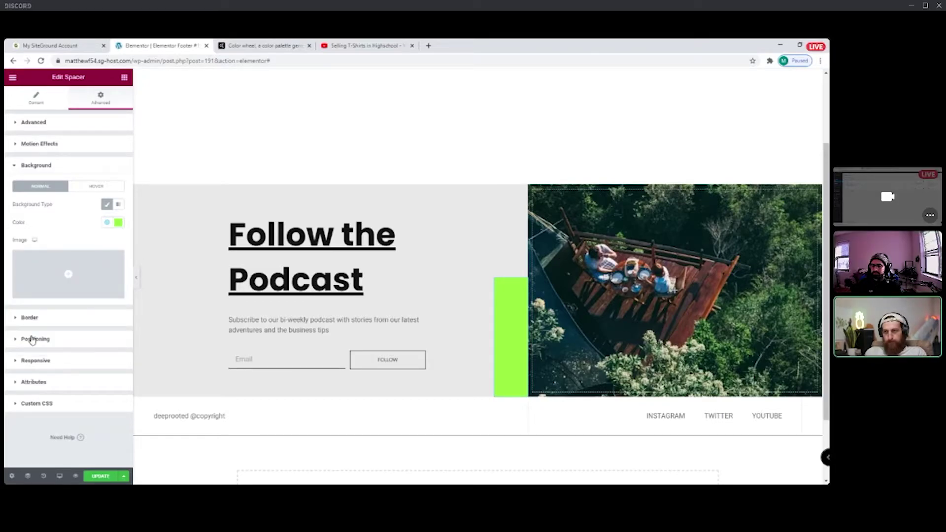
pyautogui.click(107, 222)
pyautogui.click(41, 280)
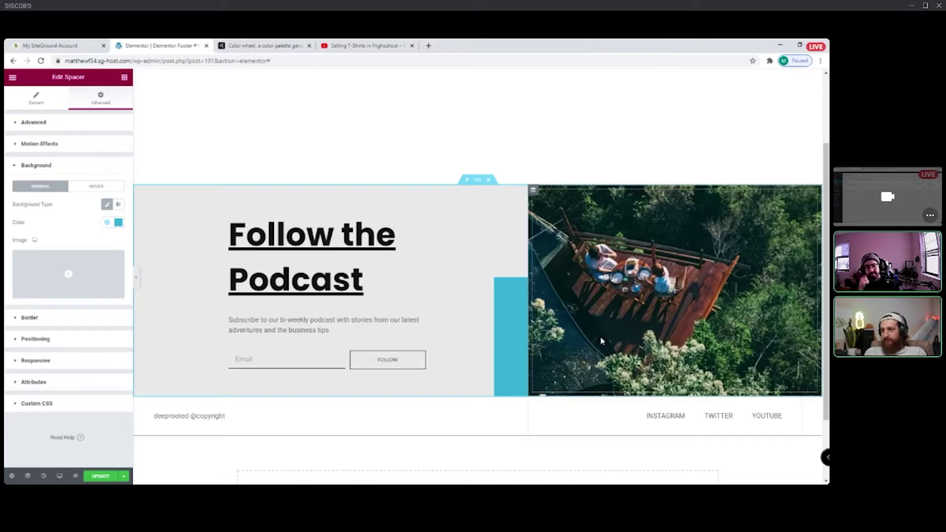
pyautogui.click(636, 289)
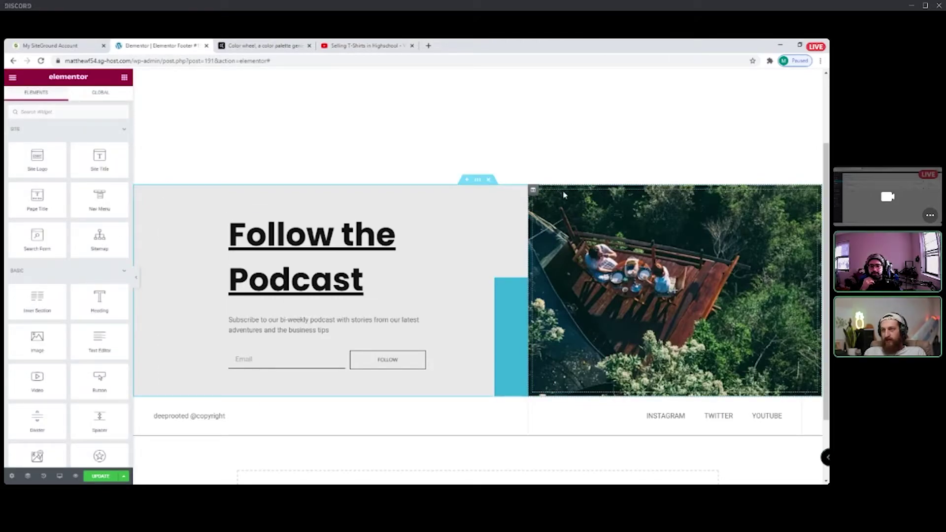
pyautogui.click(533, 190)
pyautogui.click(68, 99)
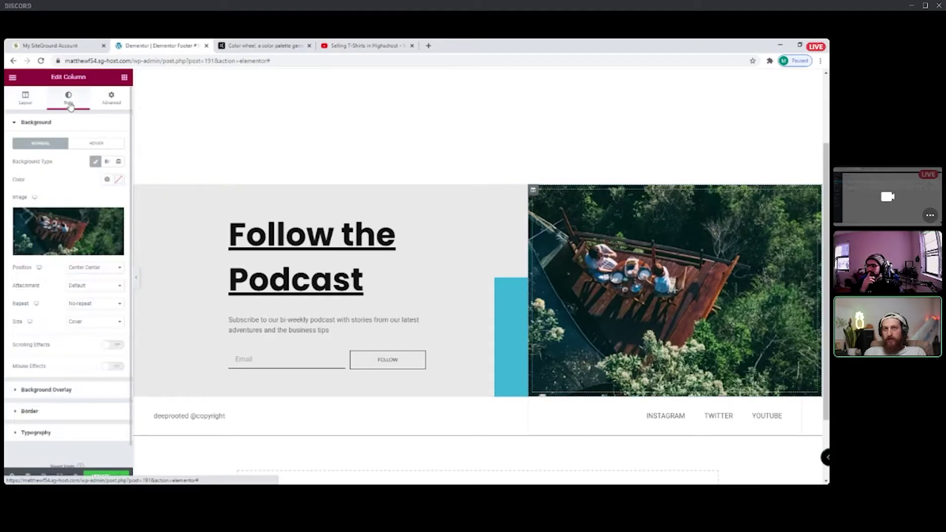
# Set the photo column's background to the 'Gun in the bathroom' image, sized to Contain.
pyautogui.click(84, 249)
pyautogui.click(418, 263)
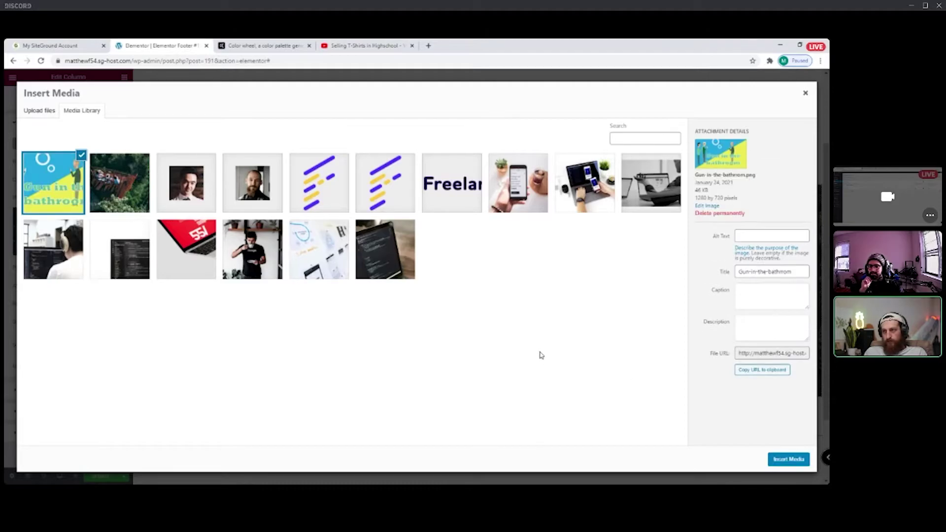
pyautogui.click(789, 459)
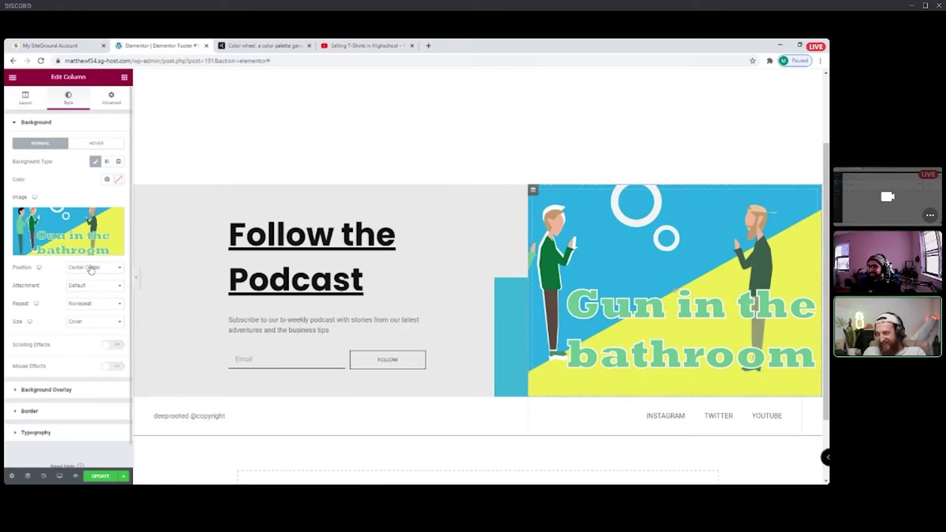
pyautogui.click(92, 322)
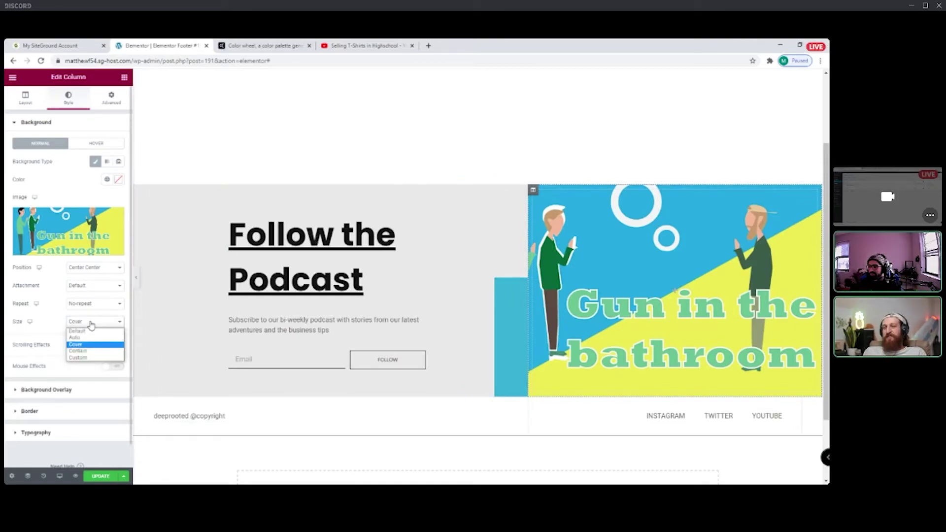
pyautogui.click(90, 353)
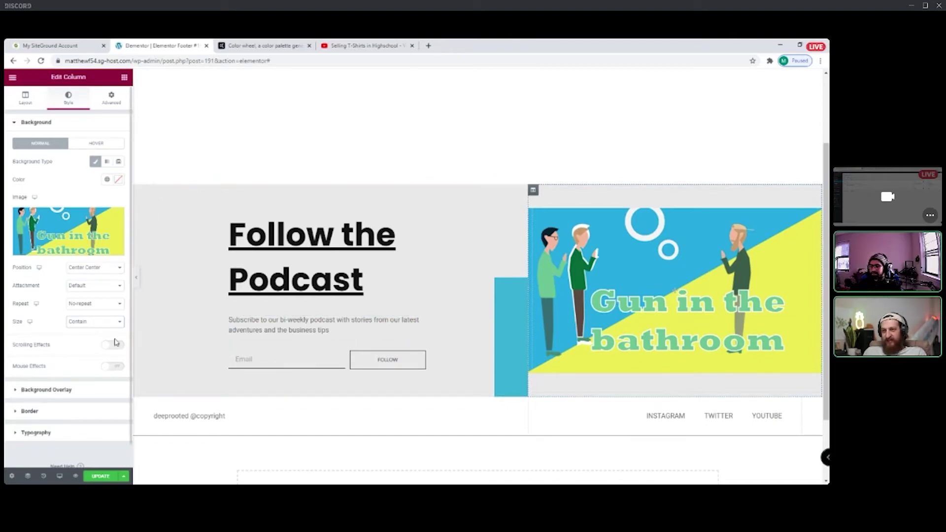
pyautogui.click(85, 323)
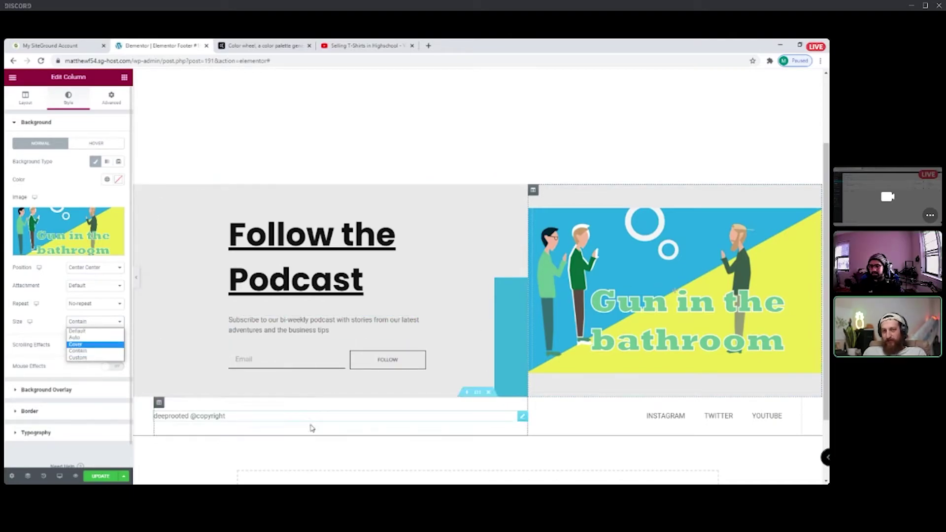
pyautogui.click(475, 445)
pyautogui.click(522, 289)
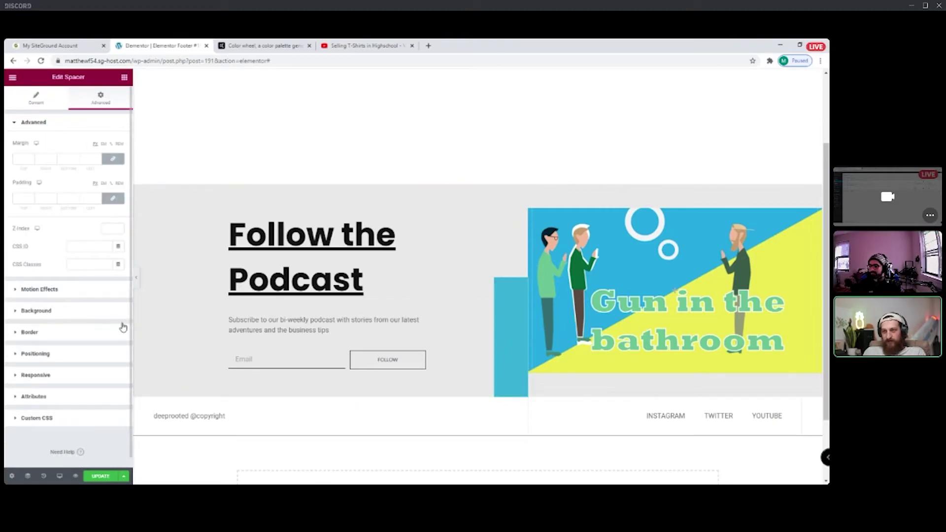
# Change the accent bar's background colour to grey.
pyautogui.click(98, 310)
pyautogui.click(119, 222)
pyautogui.click(109, 225)
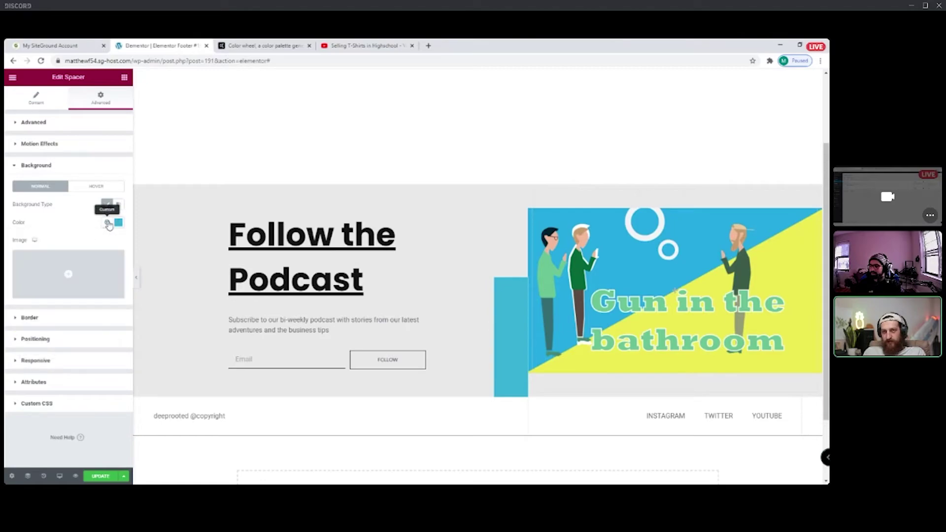
pyautogui.click(29, 292)
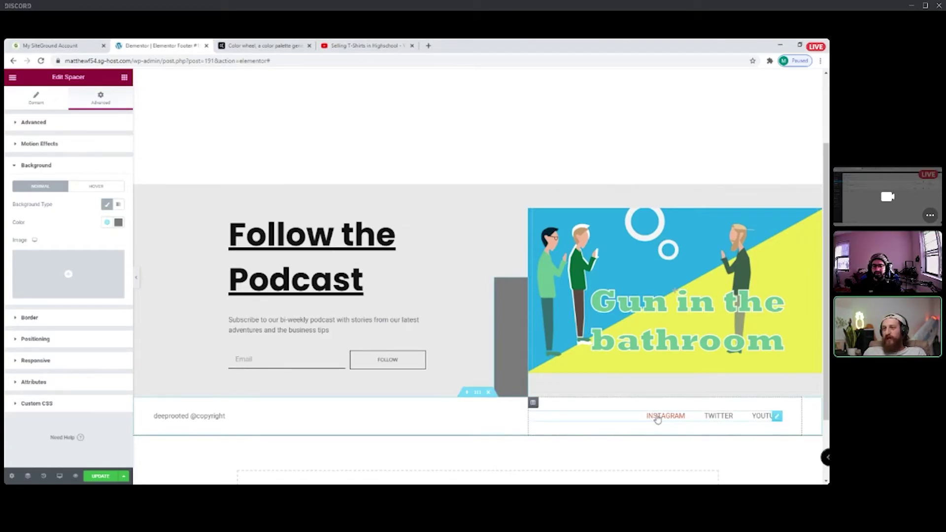
# Open the social list's YouTube link item and switch to the YouTube video tab.
pyautogui.click(757, 421)
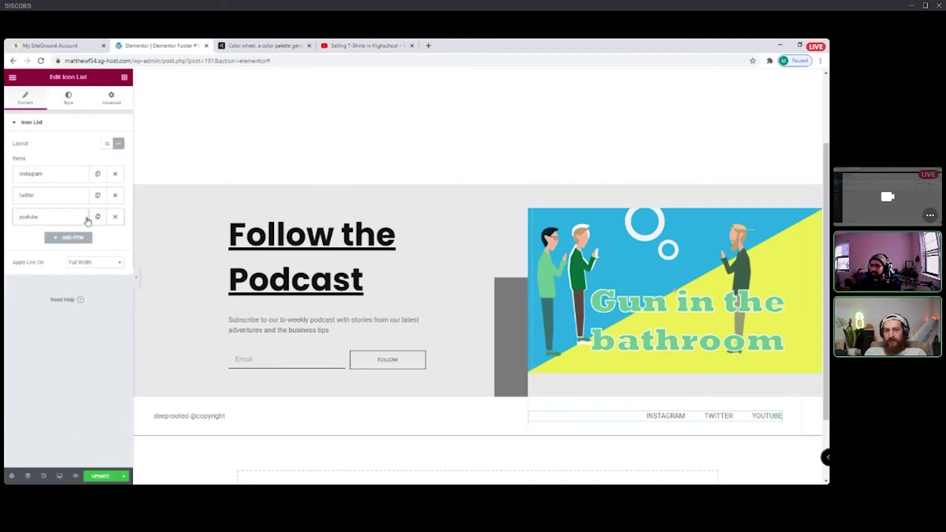
pyautogui.click(74, 218)
pyautogui.click(65, 245)
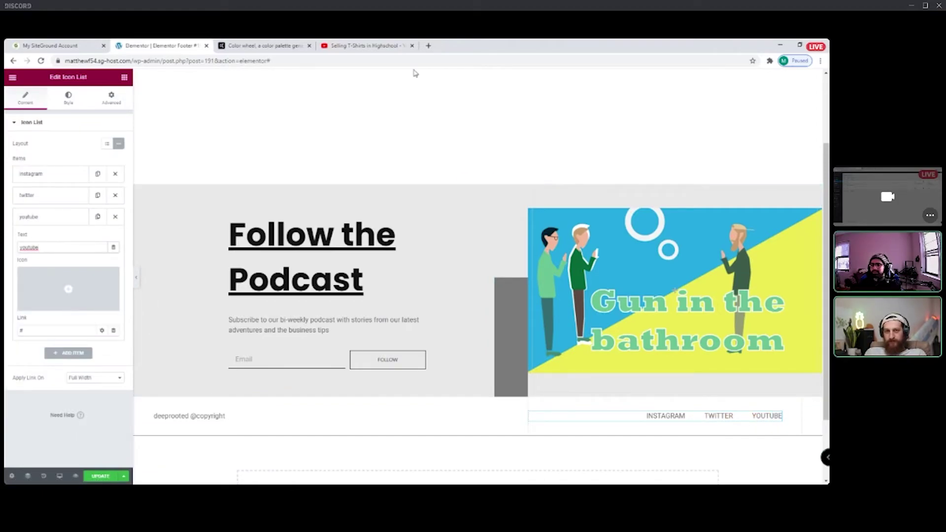
pyautogui.click(367, 46)
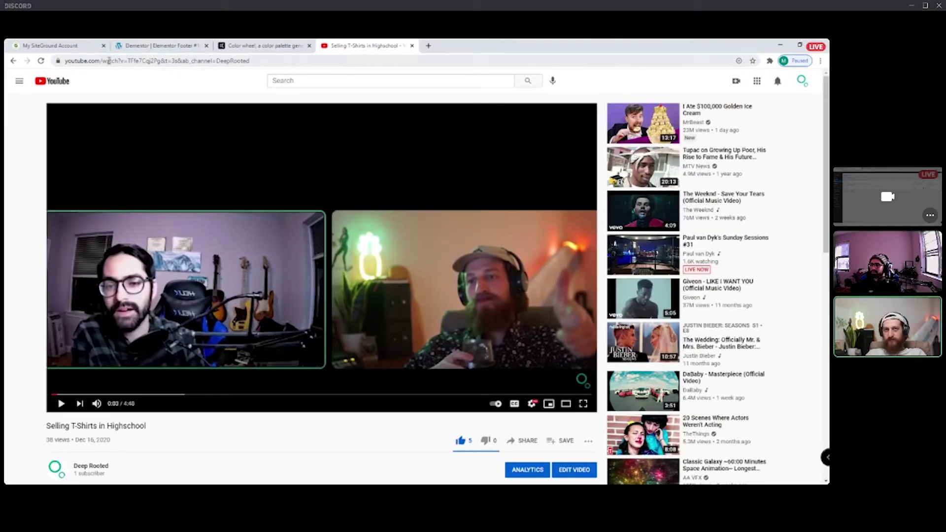
# Copy the Deep Rooted YouTube channel page address, then switch to the SiteGround tab.
pyautogui.click(802, 81)
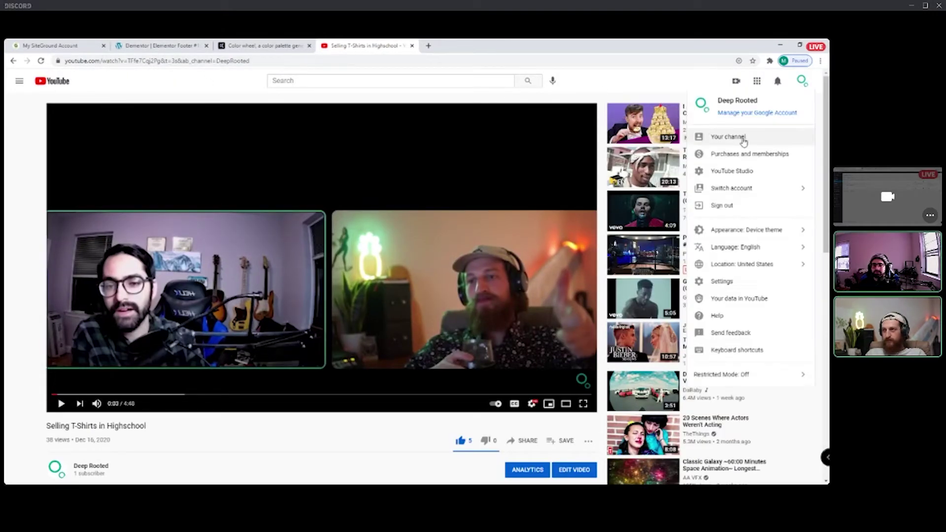
pyautogui.click(741, 137)
pyautogui.click(148, 61)
pyautogui.hotkey('ctrl', 'c')
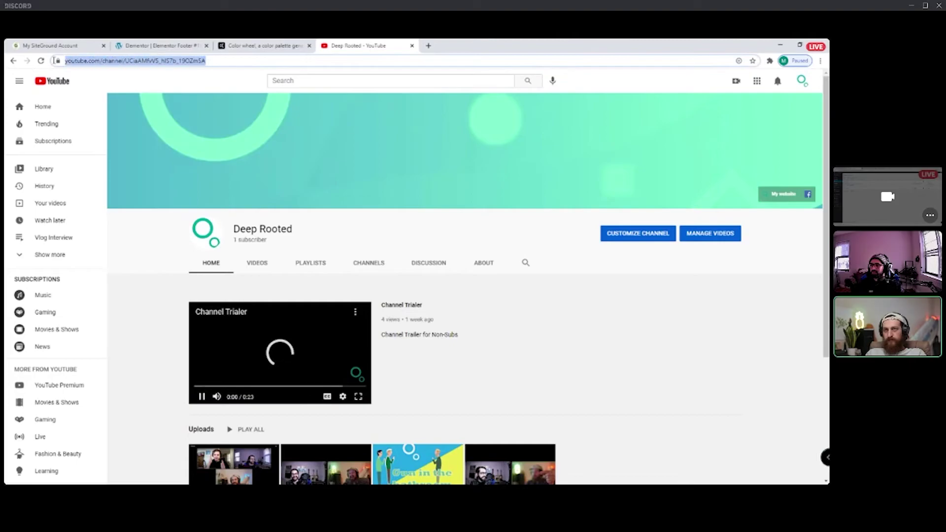
pyautogui.click(202, 397)
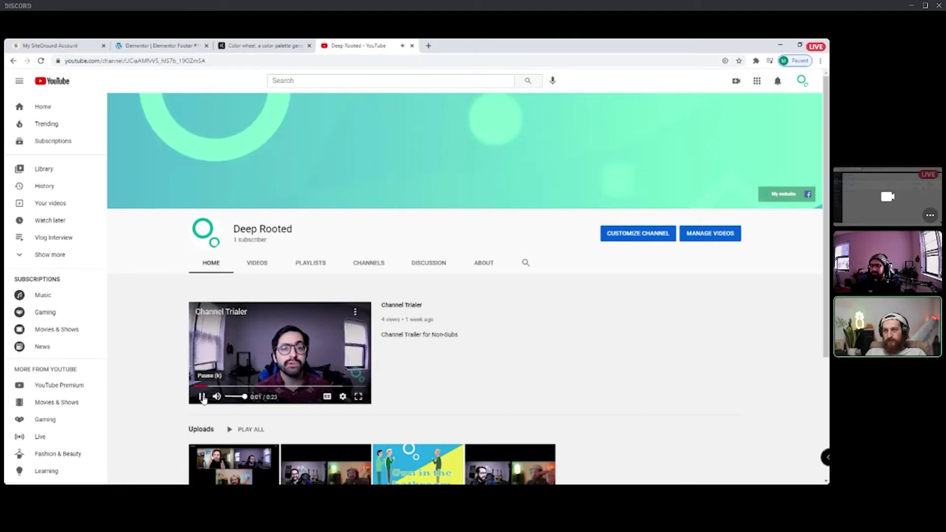
pyautogui.click(74, 45)
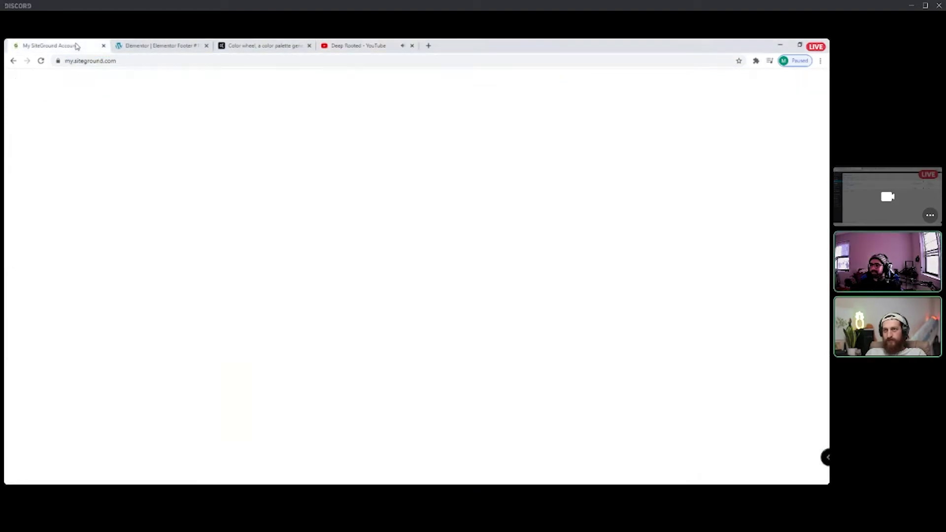
# Paste the channel address into the footer's third link item and save the footer.
pyautogui.click(169, 45)
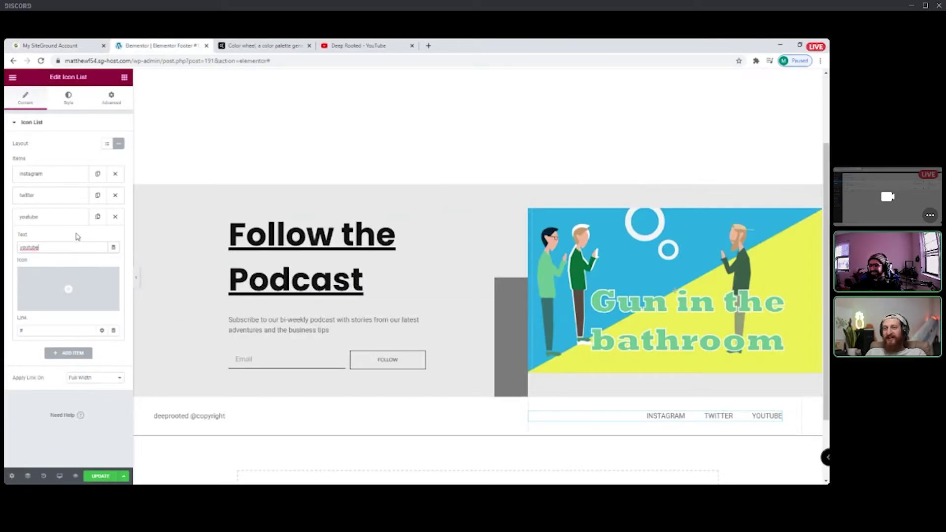
pyautogui.hotkey('ctrl', 'v')
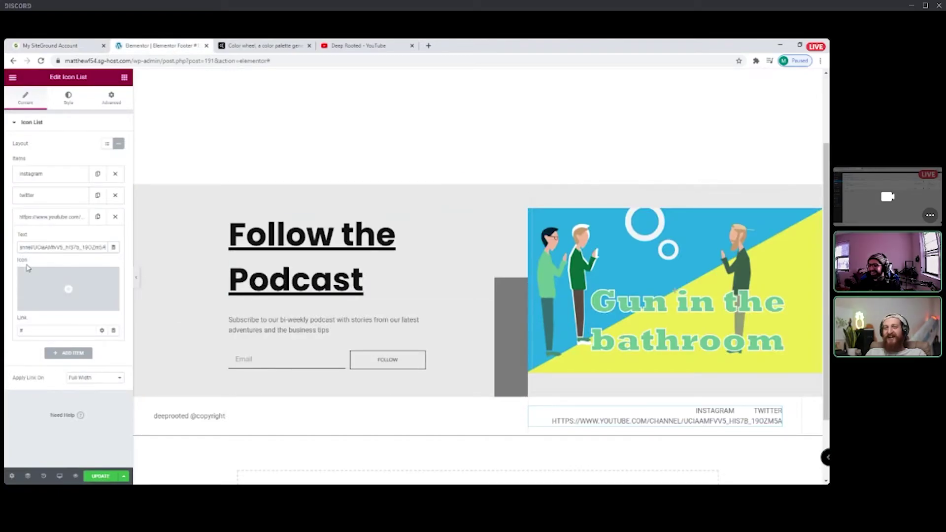
pyautogui.click(100, 475)
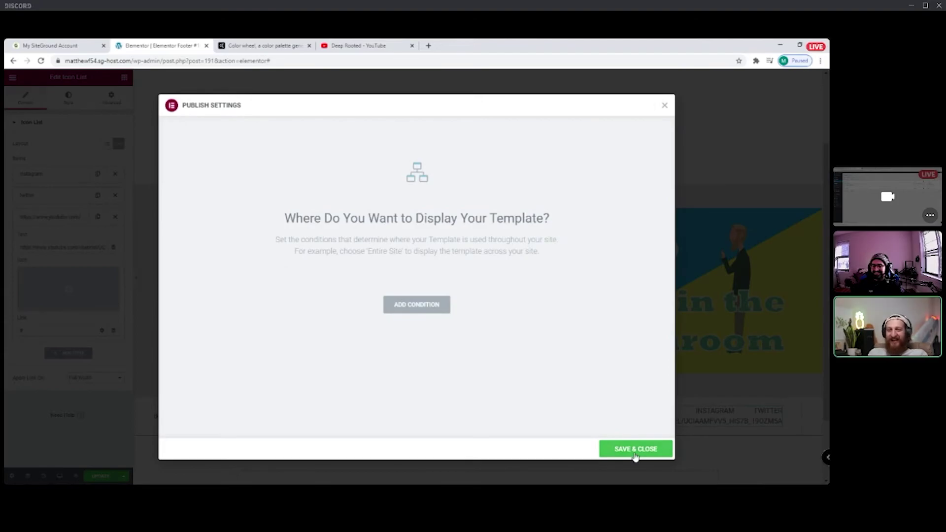
pyautogui.click(635, 449)
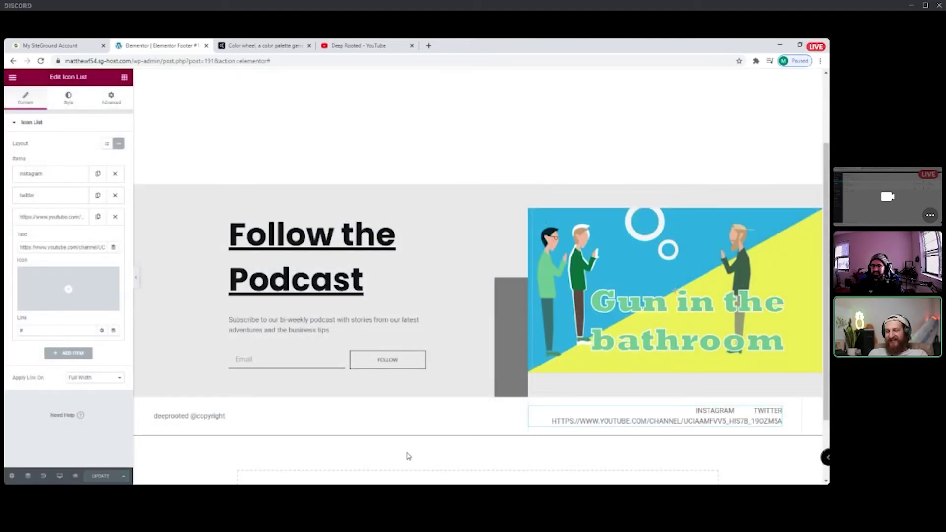
# Change the item's text to 'Youtube', move the channel URL into Link, and save again.
pyautogui.tripleClick(79, 249)
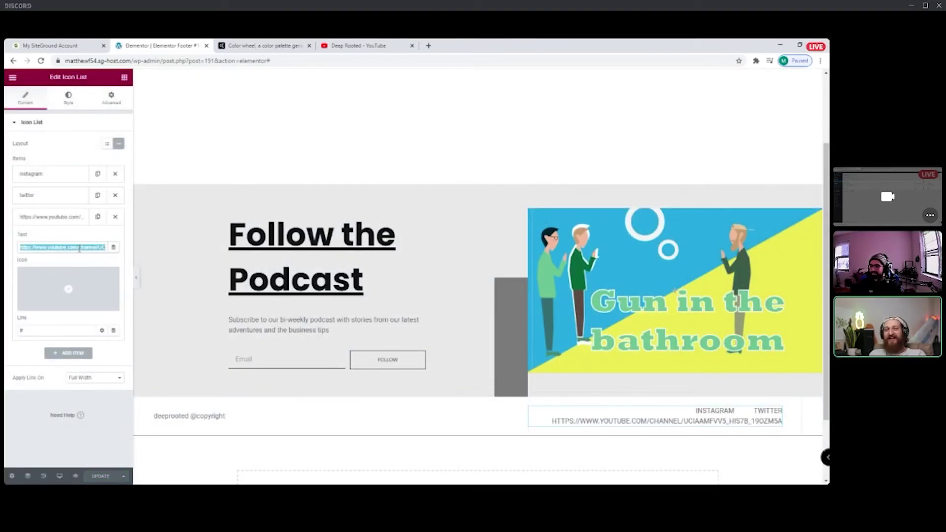
pyautogui.press('BackSpace')
pyautogui.click(58, 330)
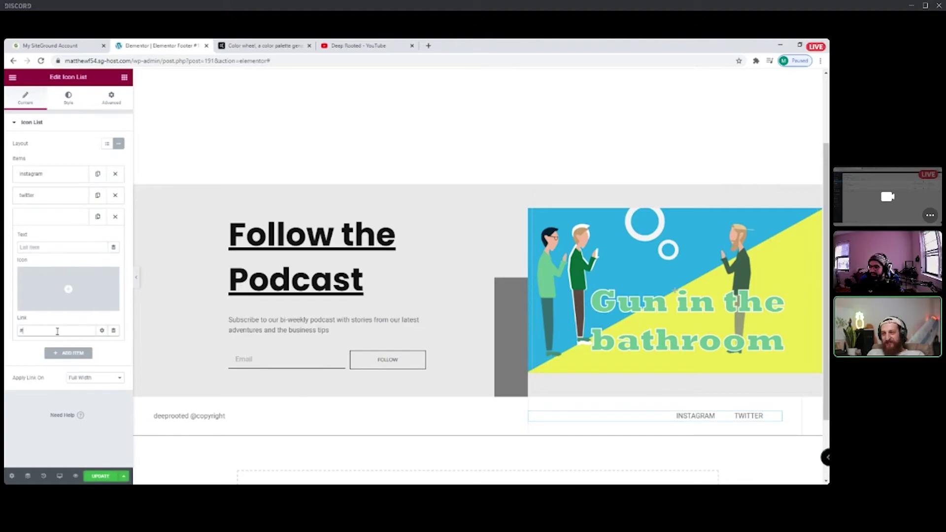
pyautogui.hotkey('ctrl', 'v')
pyautogui.click(63, 247)
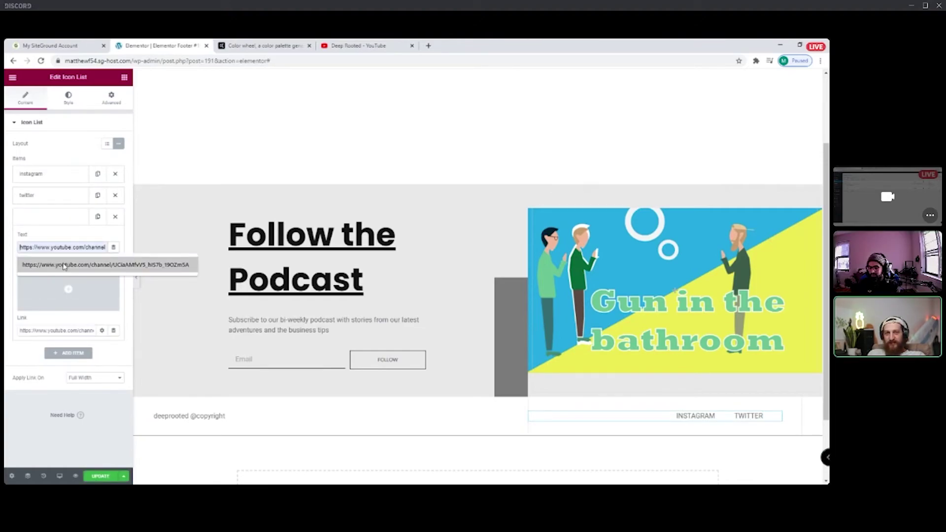
pyautogui.write('Youtube')
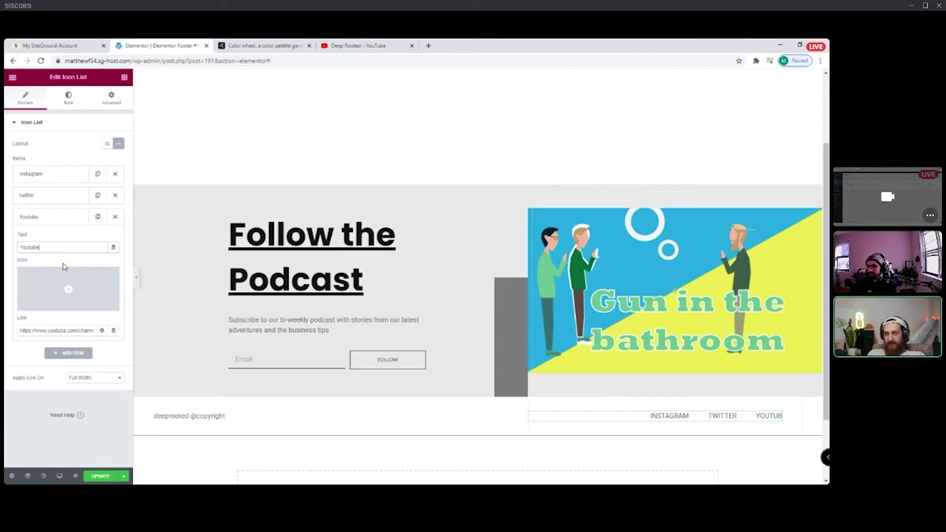
pyautogui.click(100, 476)
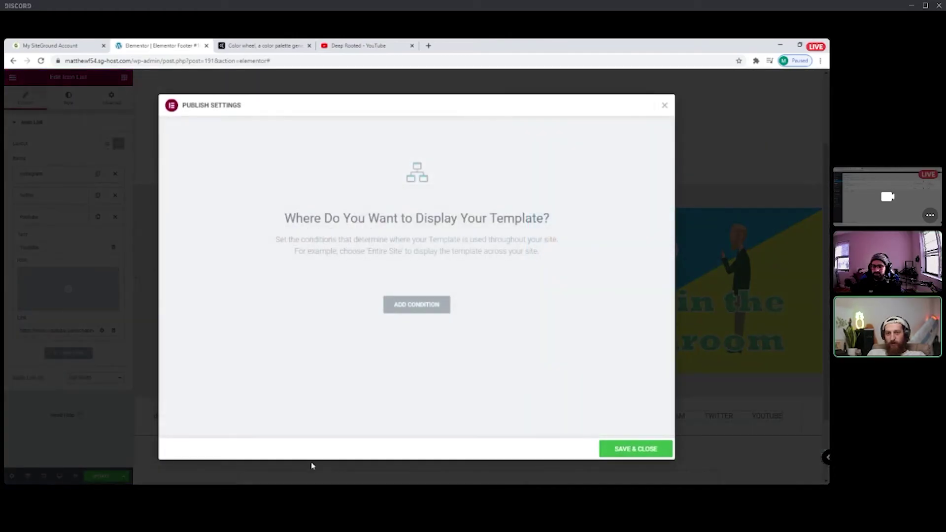
pyautogui.click(614, 450)
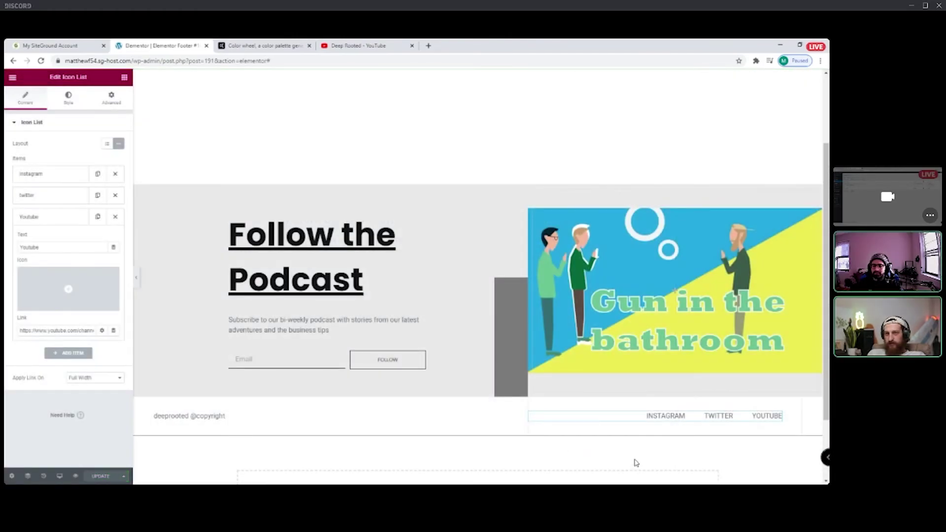
pyautogui.scroll(2, 586, 454)
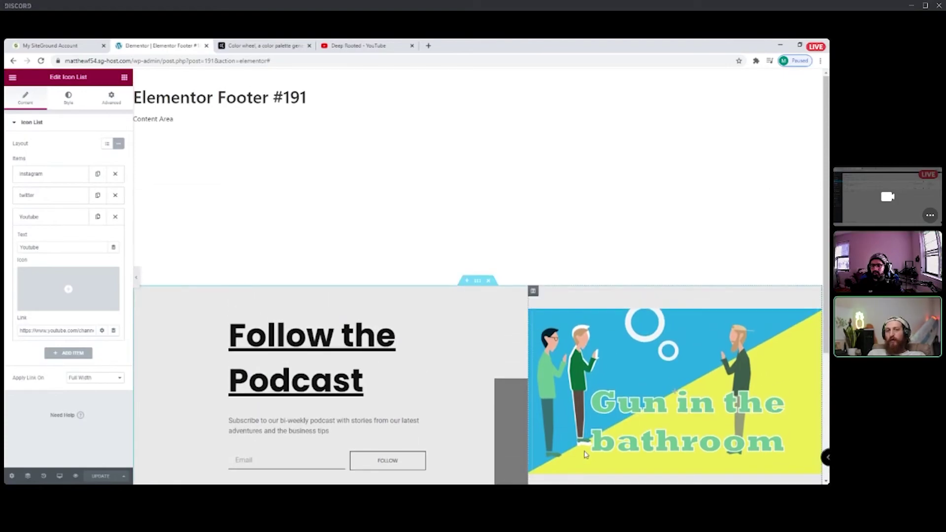
pyautogui.scroll(-3, 587, 455)
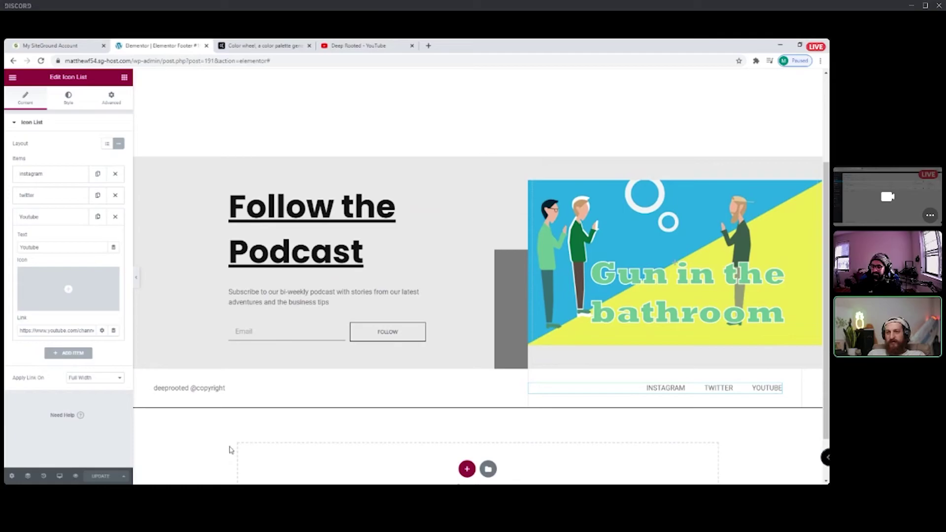
# Add an Include / Entire Site display condition to the footer template and save it.
pyautogui.click(126, 477)
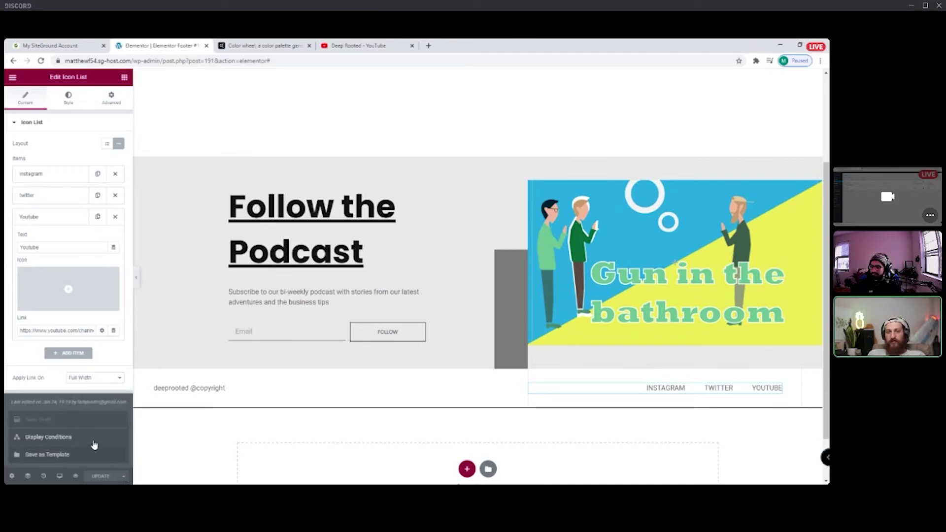
pyautogui.click(85, 439)
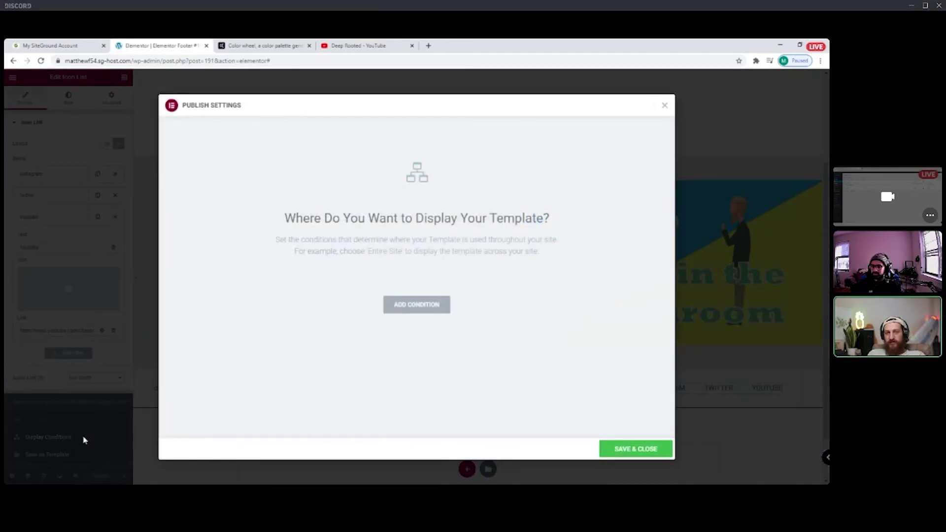
pyautogui.click(400, 310)
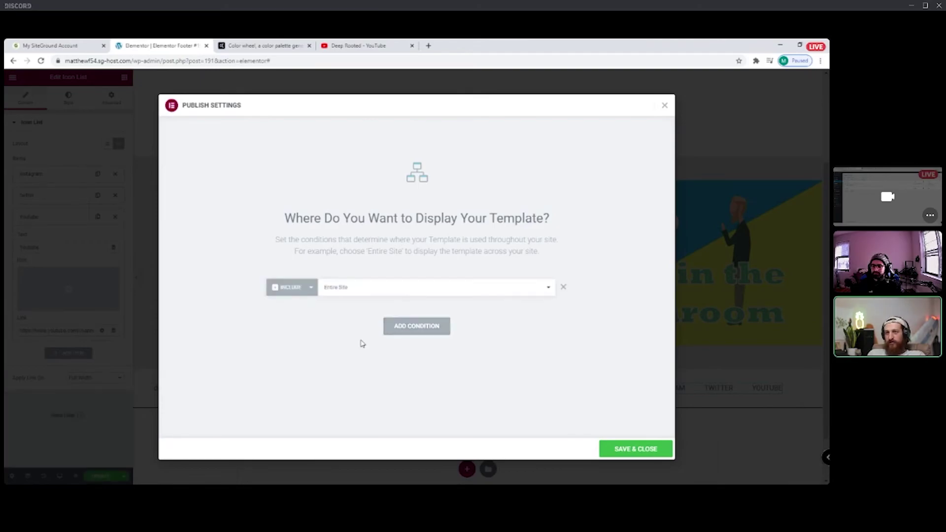
pyautogui.click(627, 448)
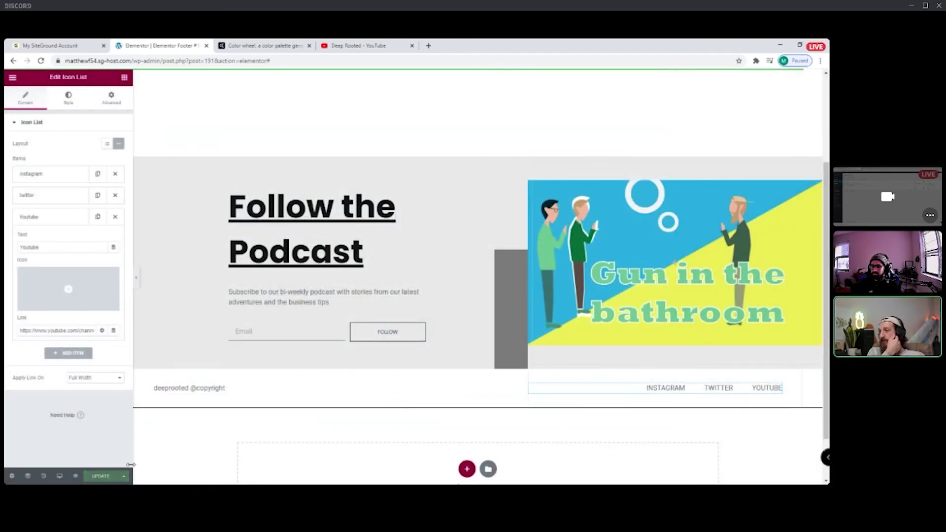
# Reopen Display Conditions to confirm the Include / Entire Site condition, closing without changes.
pyautogui.click(124, 476)
pyautogui.click(105, 438)
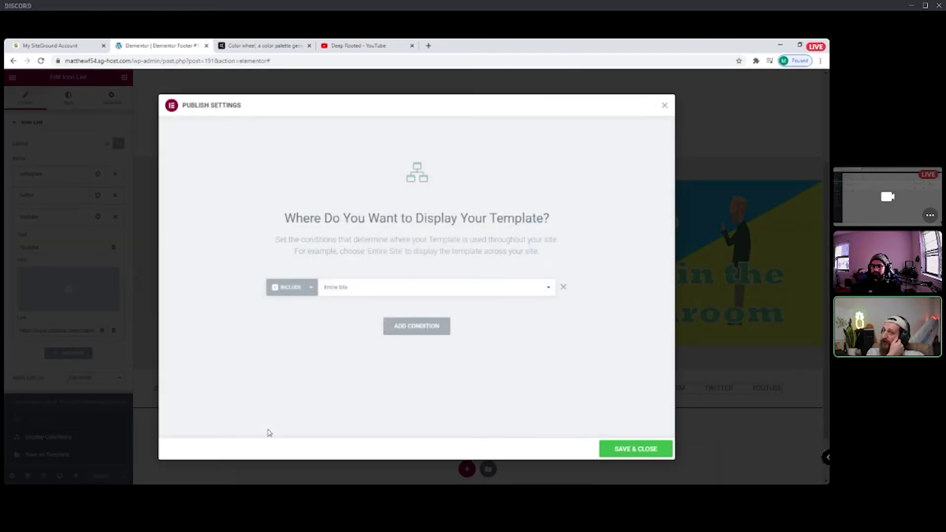
pyautogui.click(281, 295)
pyautogui.click(261, 292)
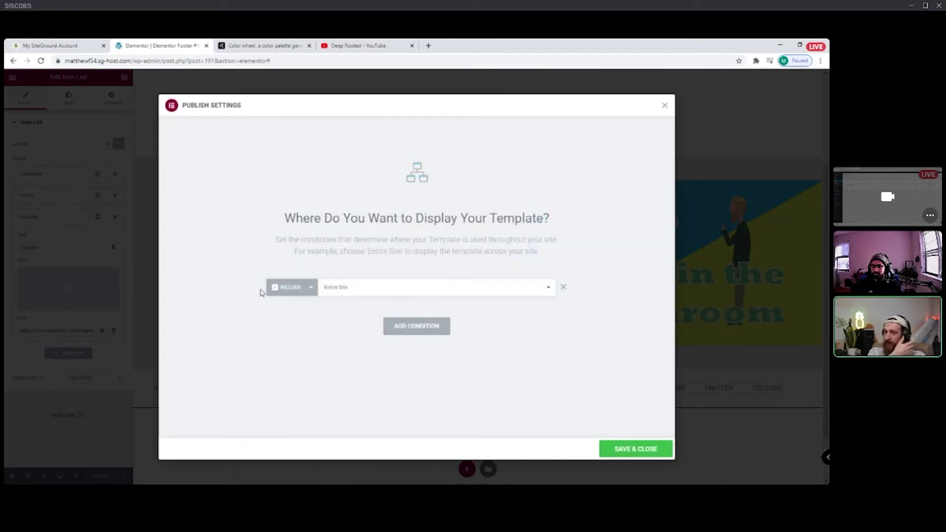
pyautogui.click(665, 106)
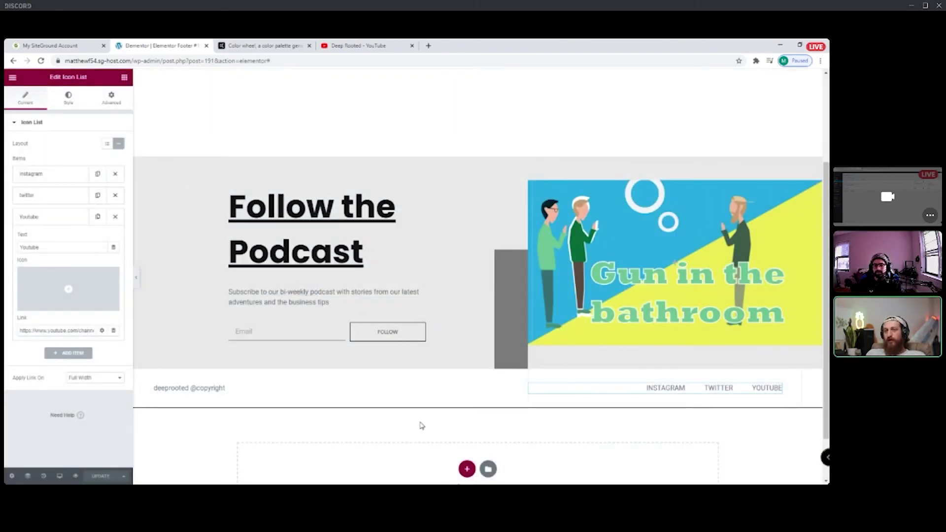
# Scroll over the completed footer preview, then open a blank tab showing Google's start page.
pyautogui.scroll(3, 419, 416)
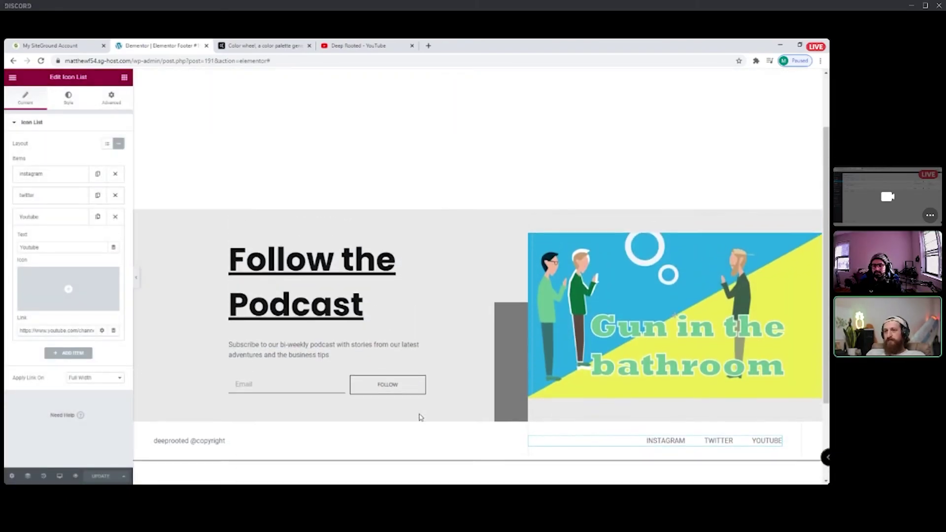
pyautogui.scroll(-4, 429, 425)
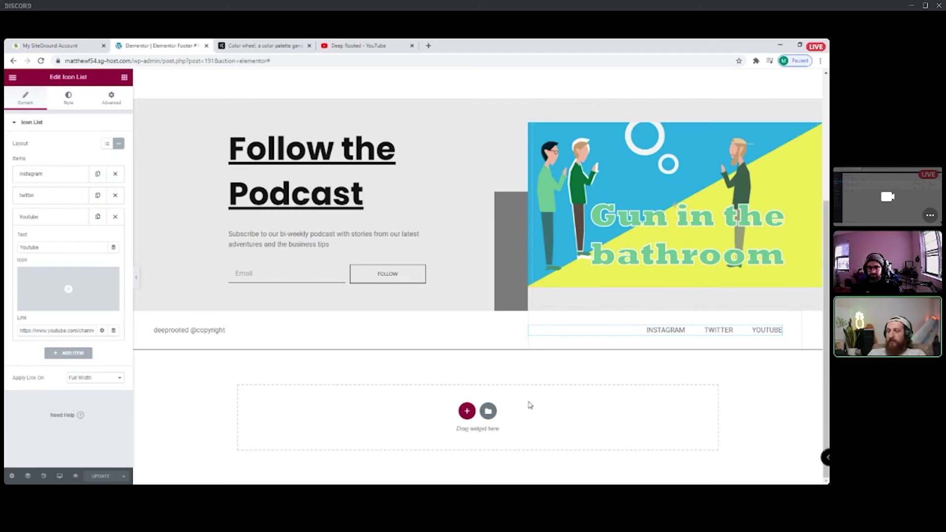
pyautogui.click(429, 45)
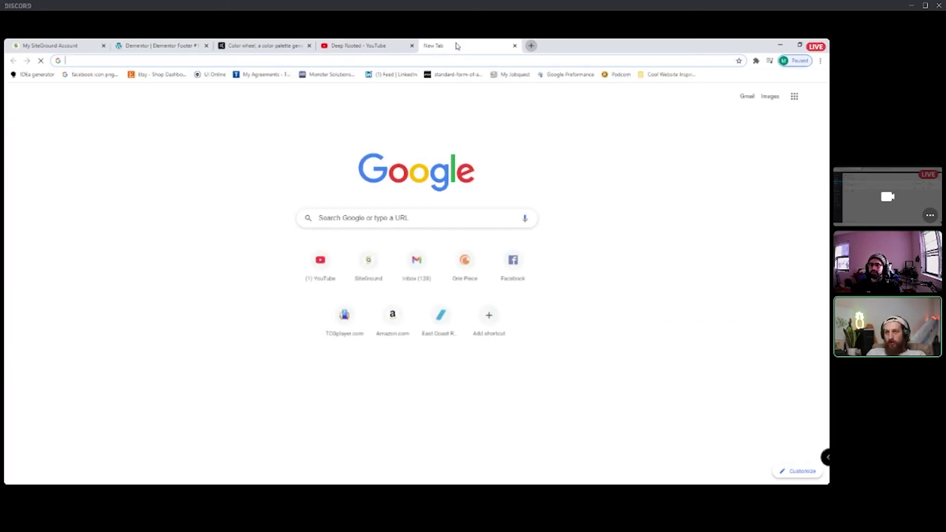